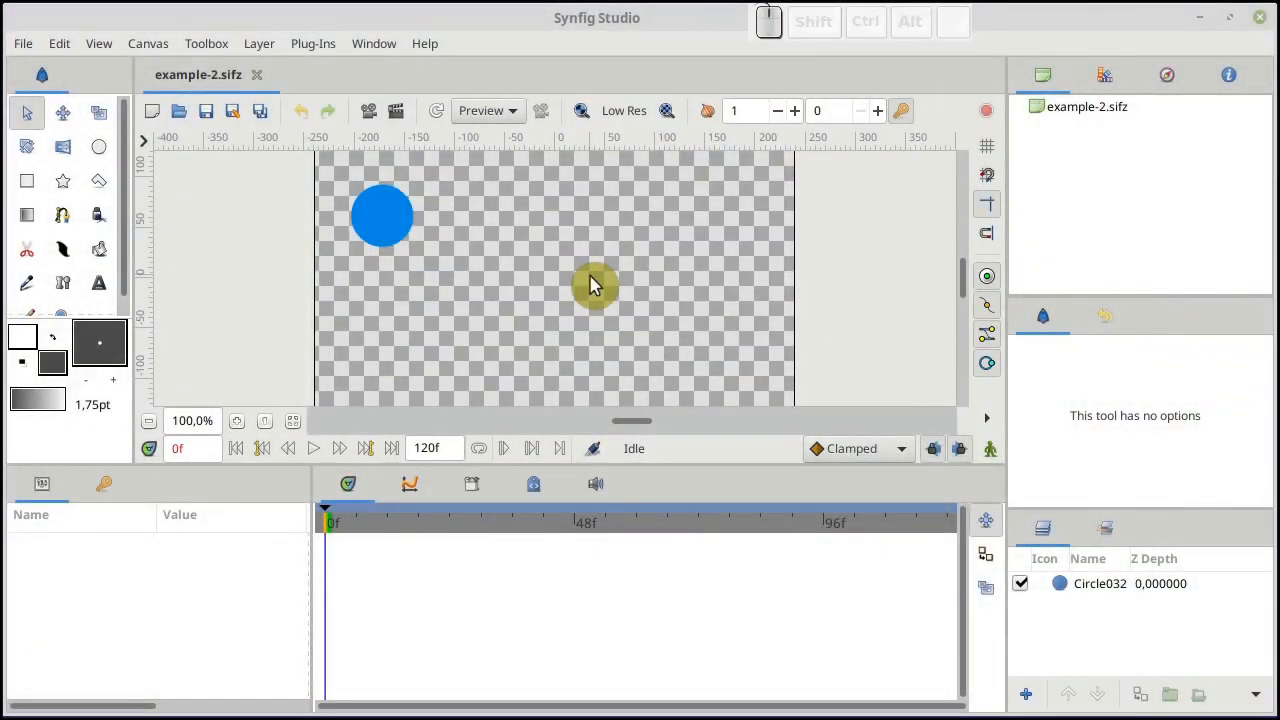
Select the blue circle layer and scrub the timeline from the start to frame 48 to examine its motion
{"action": "left_click", "coordinate": [1097, 588]}
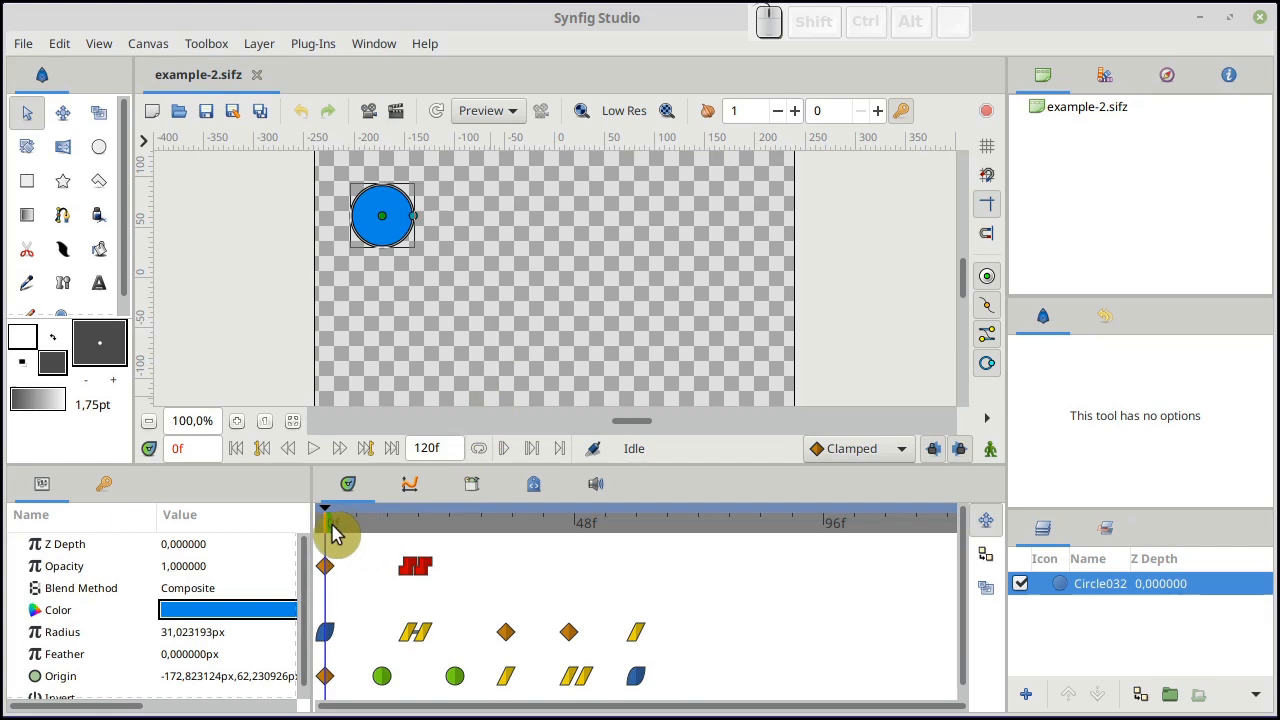
{"action": "left_click_drag", "start_coordinate": [334, 533], "coordinate": [379, 524]}
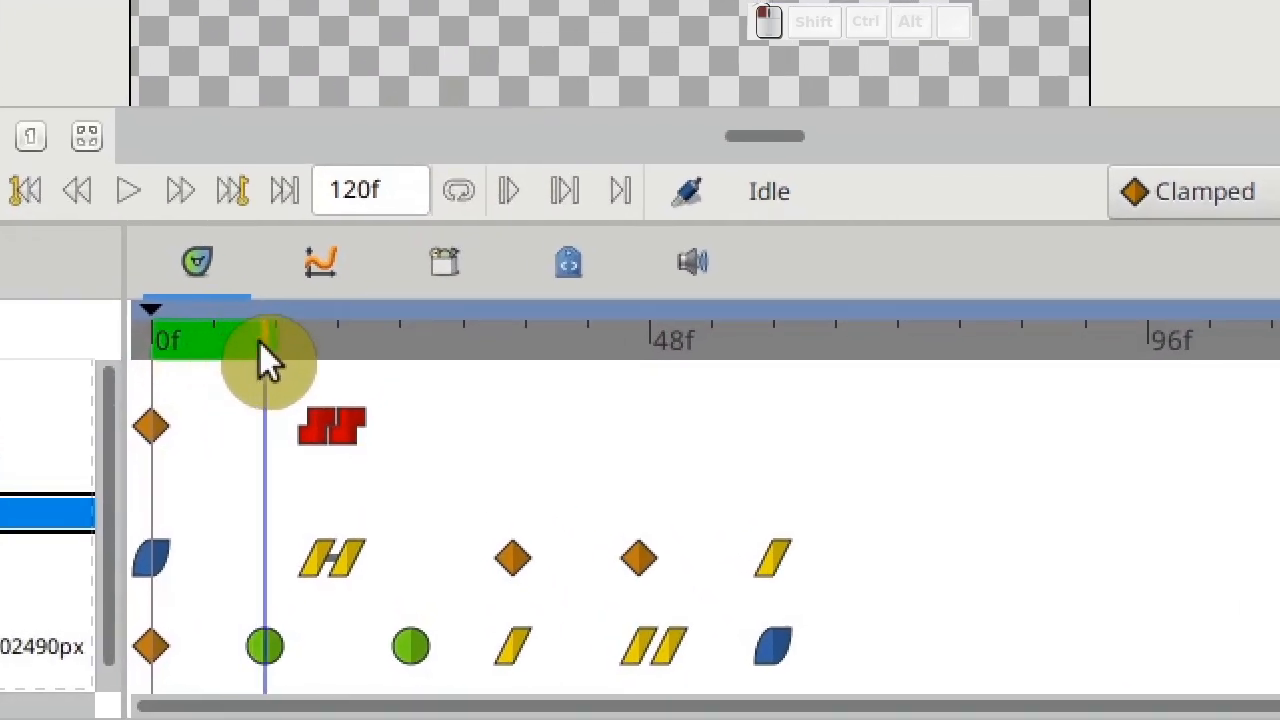
{"action": "left_click_drag", "start_coordinate": [260, 345], "coordinate": [597, 343]}
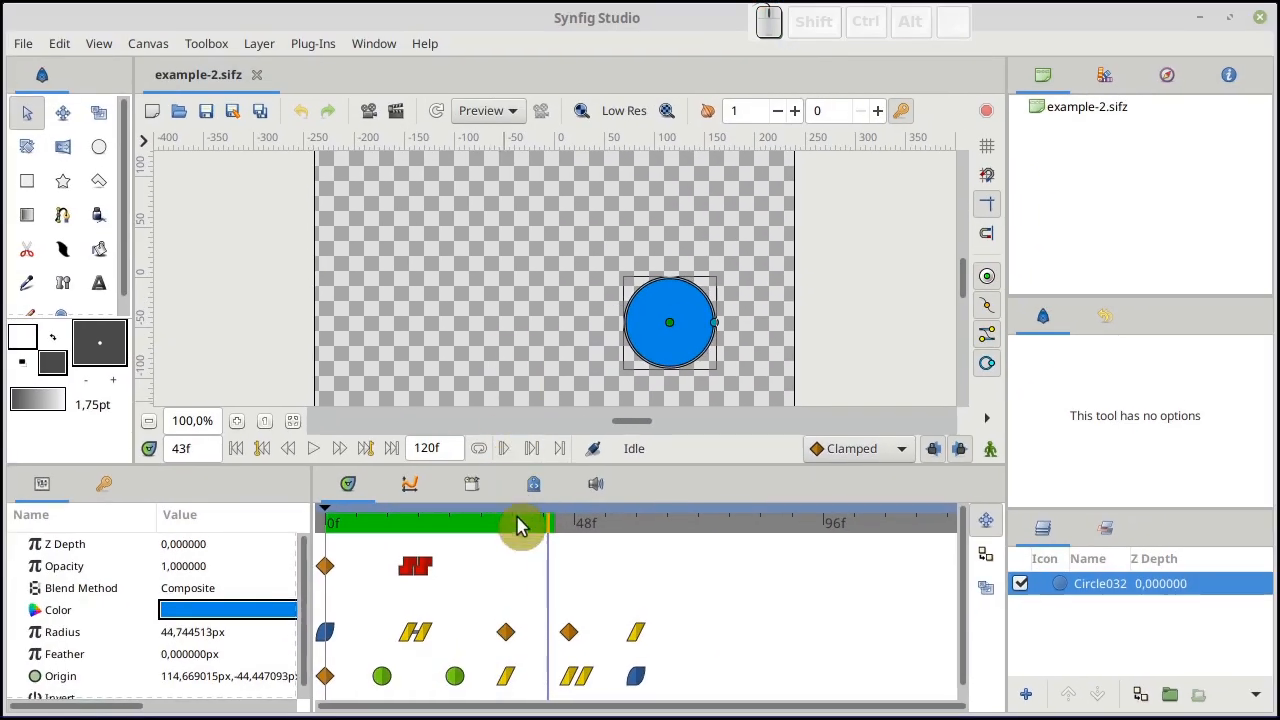
{"action": "left_click_drag", "start_coordinate": [520, 527], "coordinate": [580, 543]}
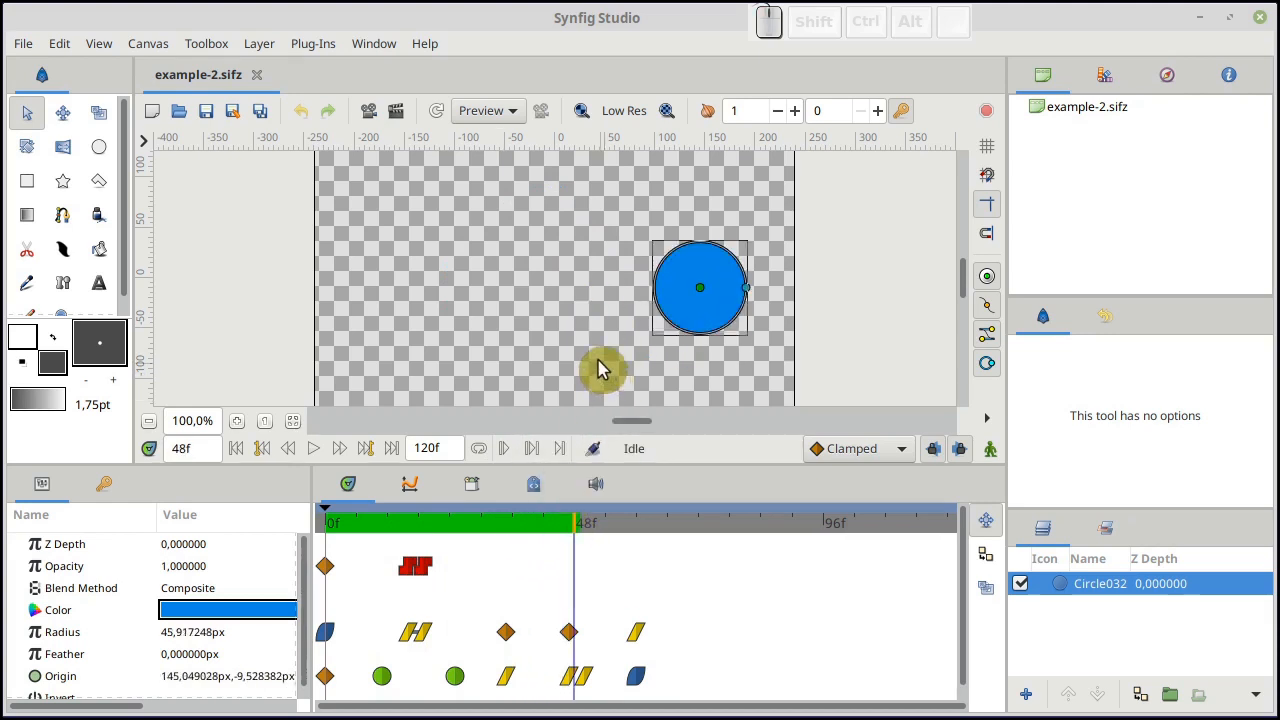
Create a new animation document and import interpolation.png from the workfiles folder
{"action": "left_click", "coordinate": [26, 45]}
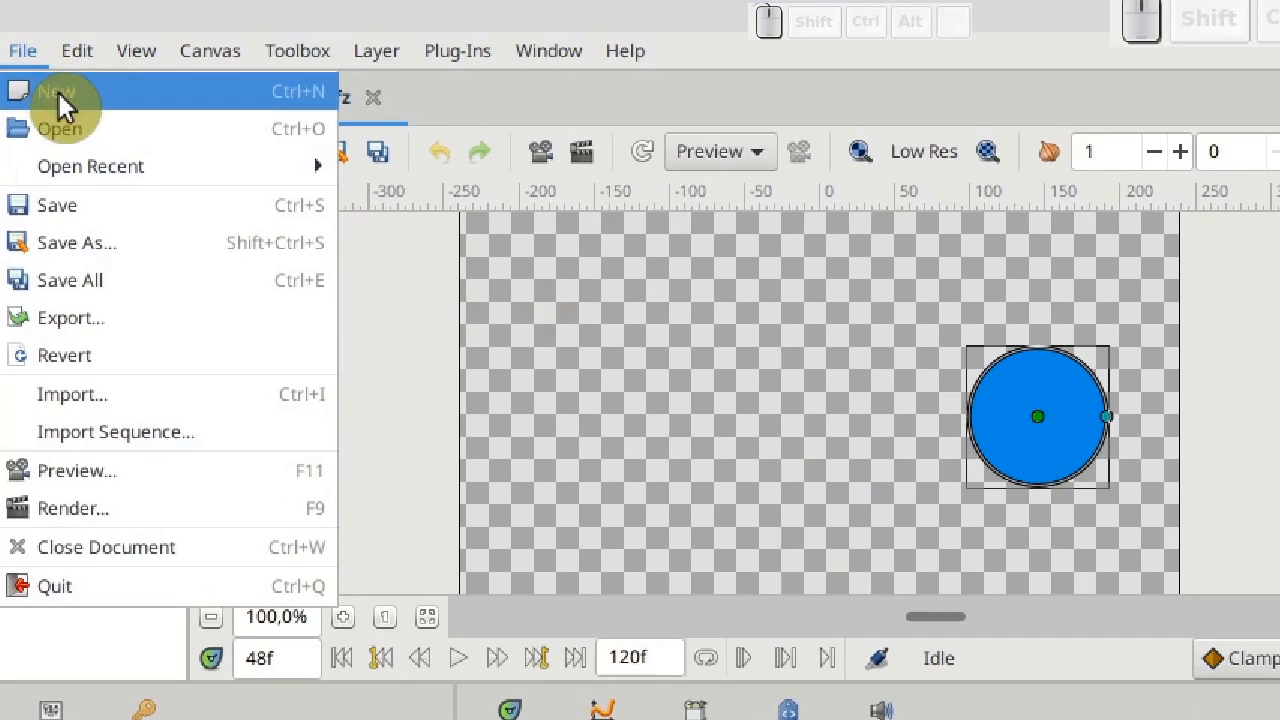
{"action": "left_click", "coordinate": [48, 78]}
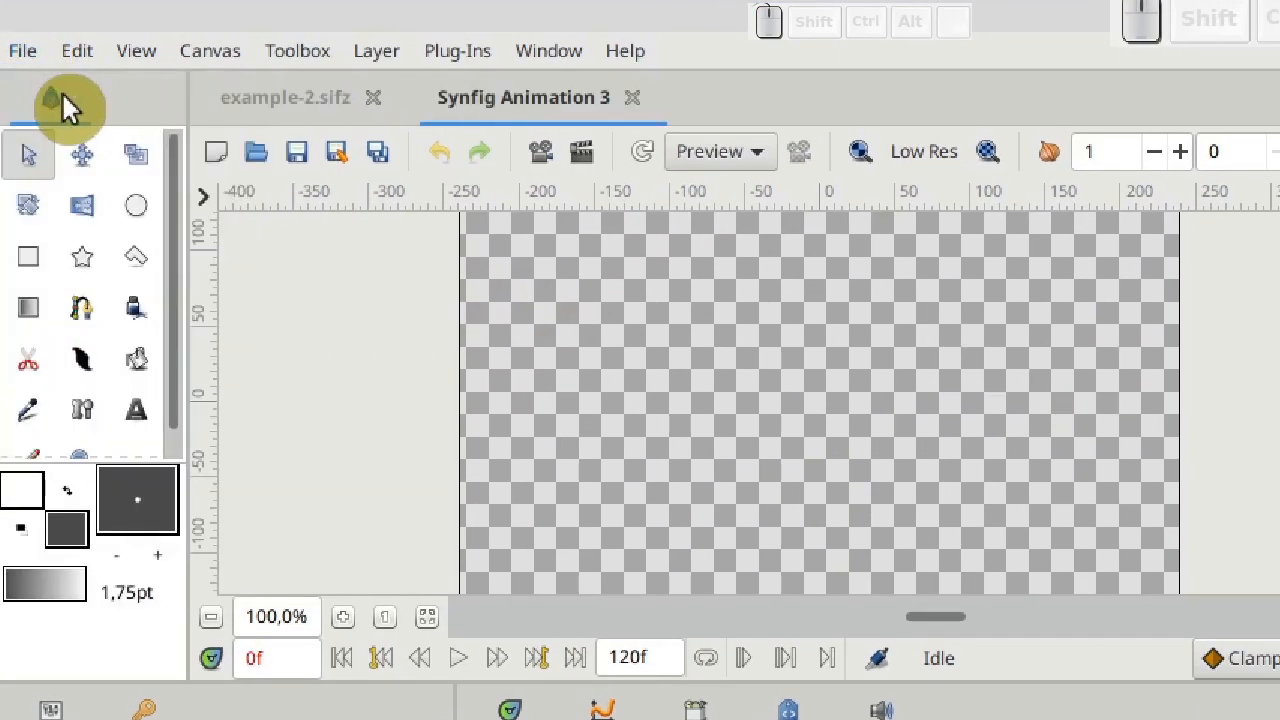
{"action": "left_click", "coordinate": [22, 52]}
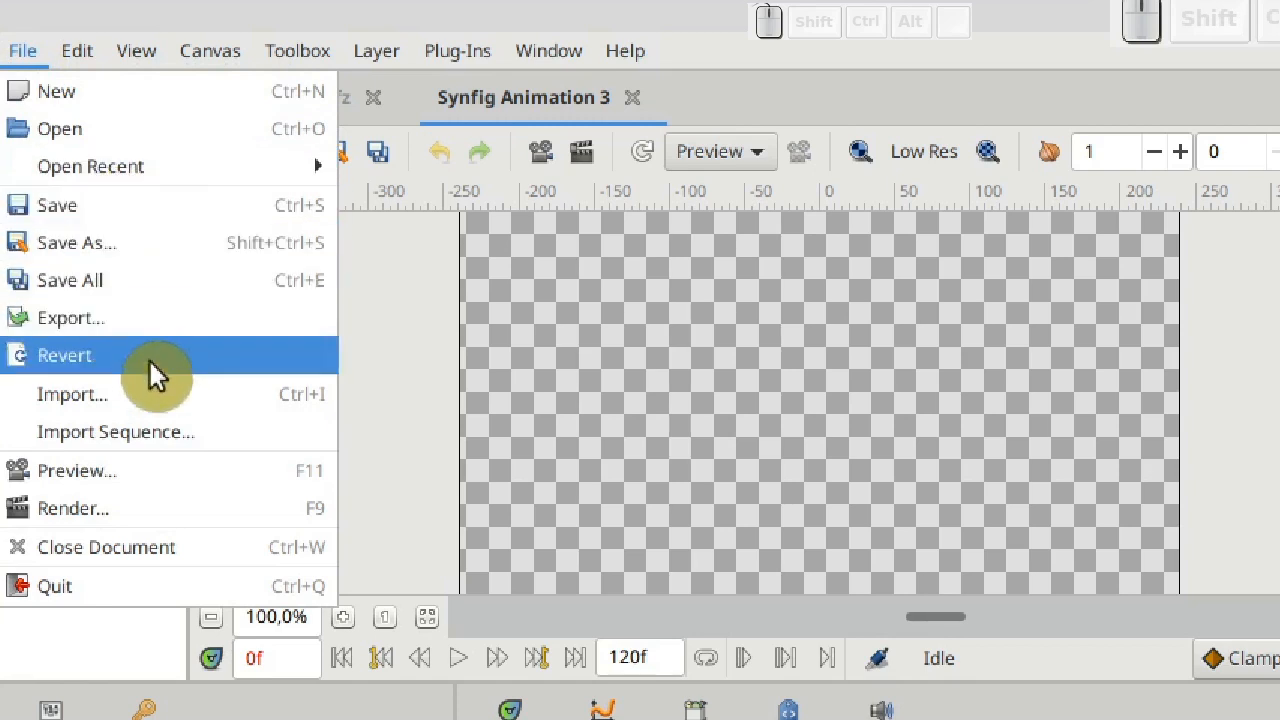
{"action": "left_click", "coordinate": [151, 392]}
{"action": "left_click", "coordinate": [592, 398]}
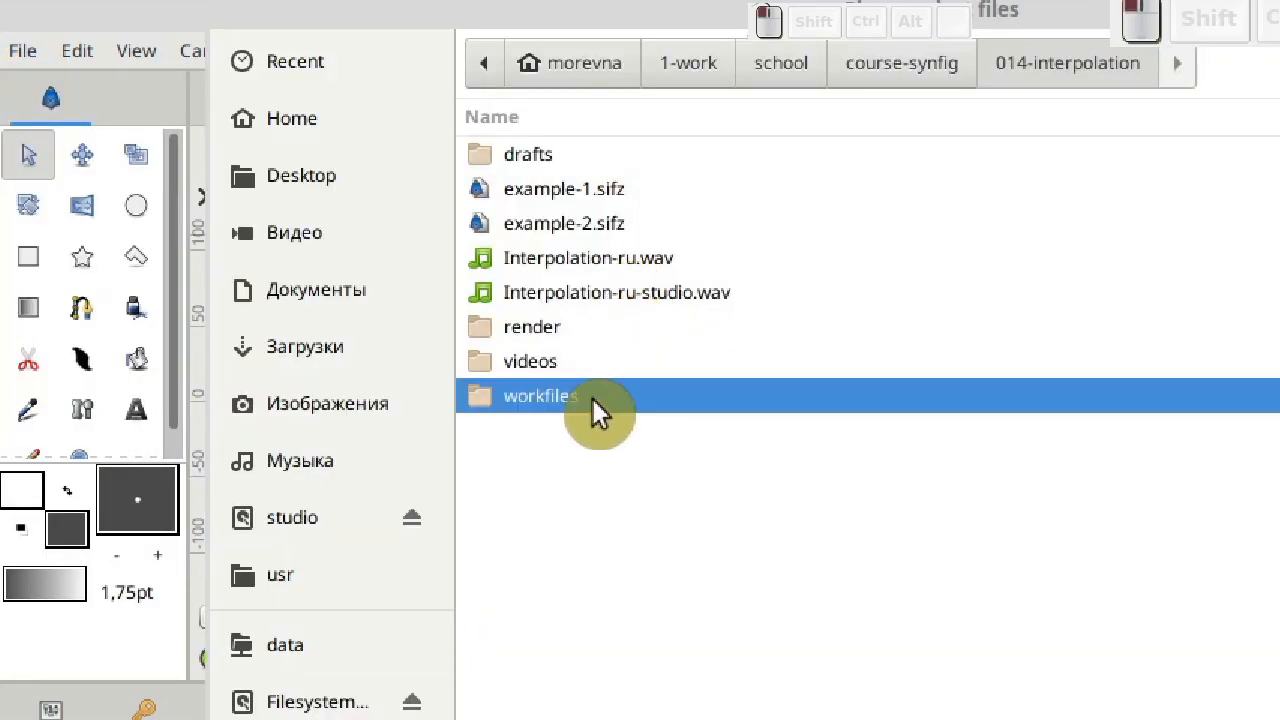
{"action": "double_click", "coordinate": [592, 398]}
{"action": "left_click", "coordinate": [614, 376]}
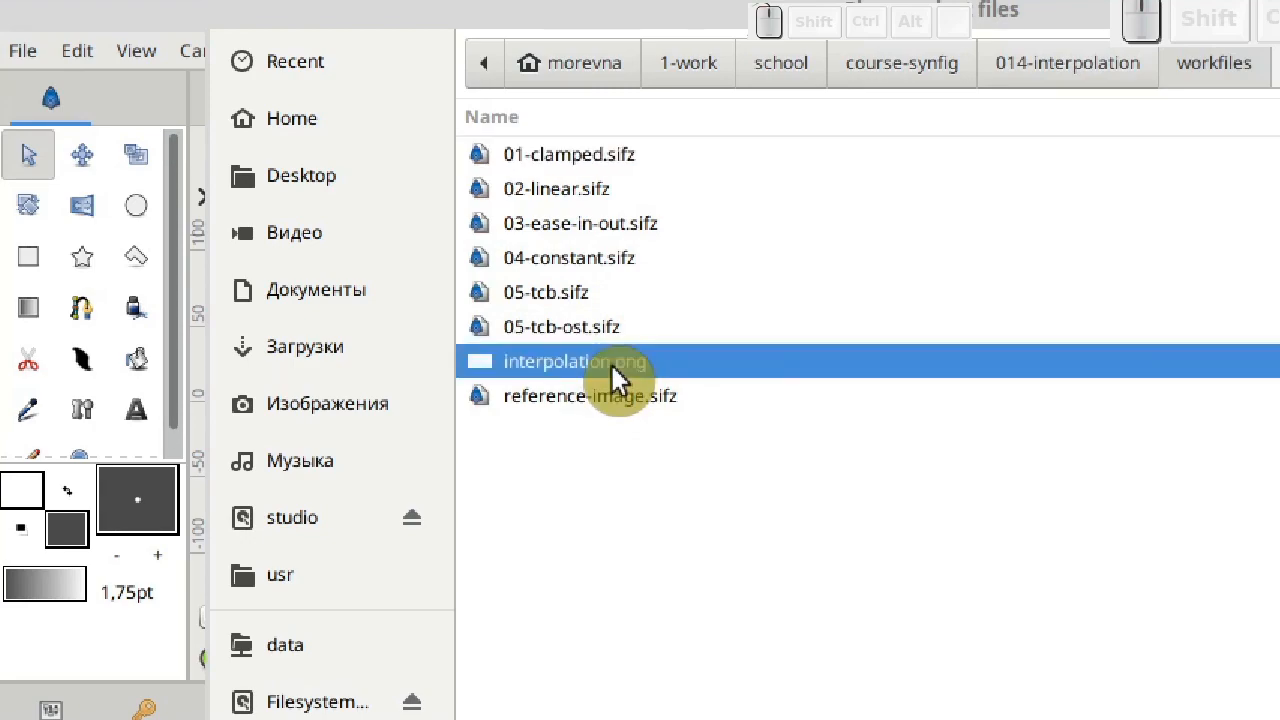
{"action": "double_click", "coordinate": [614, 372]}
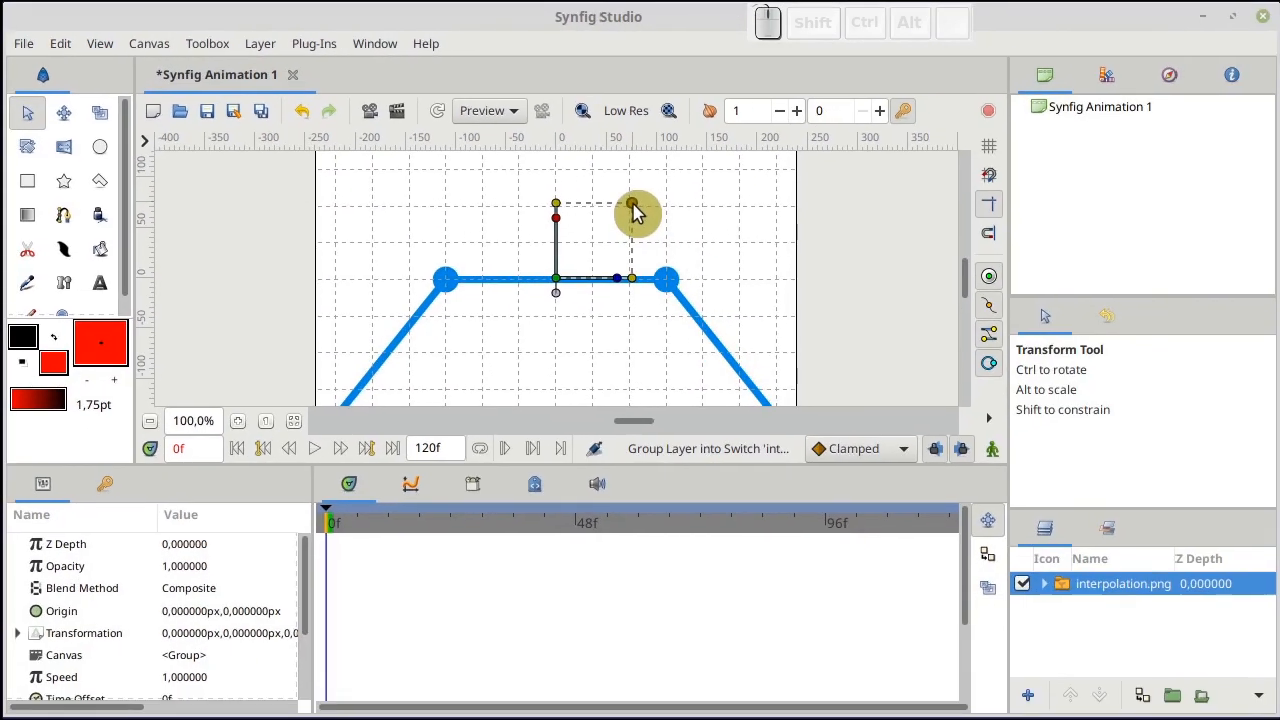
Scale the imported graph image to about 0.86 so it fits the canvas, and set the display quality to Final
{"action": "left_click_drag", "start_coordinate": [636, 212], "coordinate": [624, 226]}
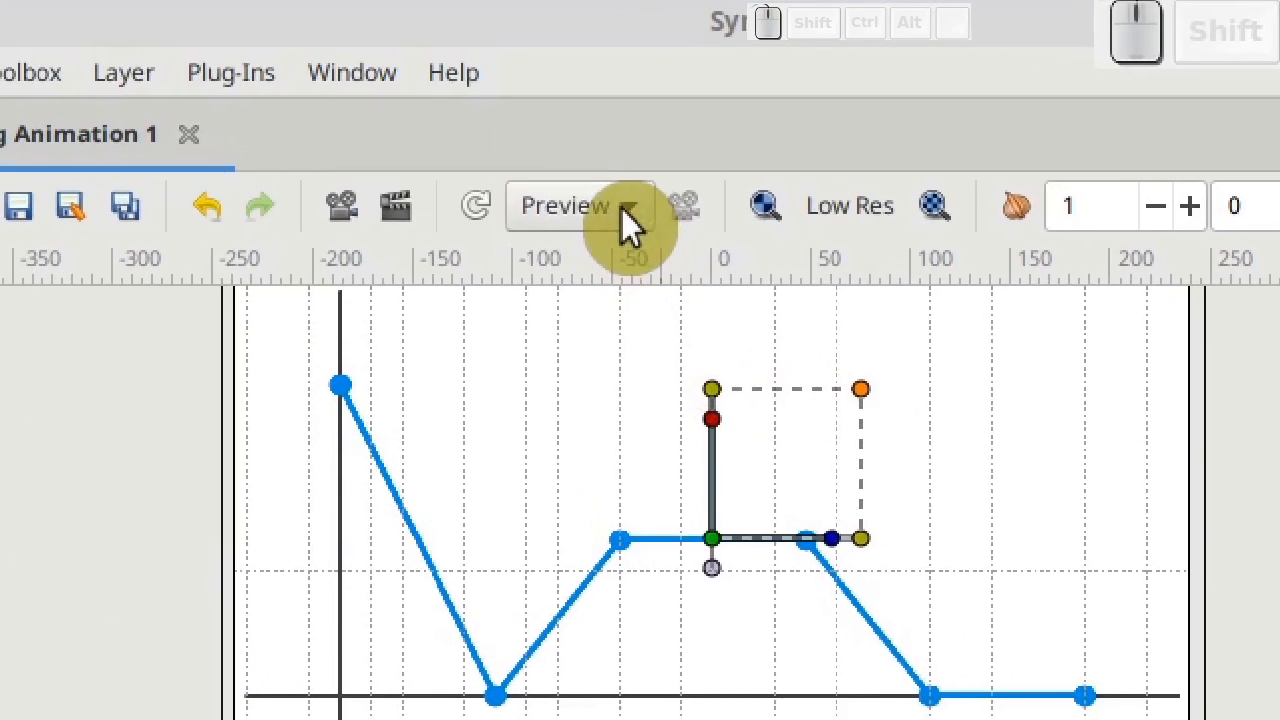
{"action": "left_click", "coordinate": [627, 210]}
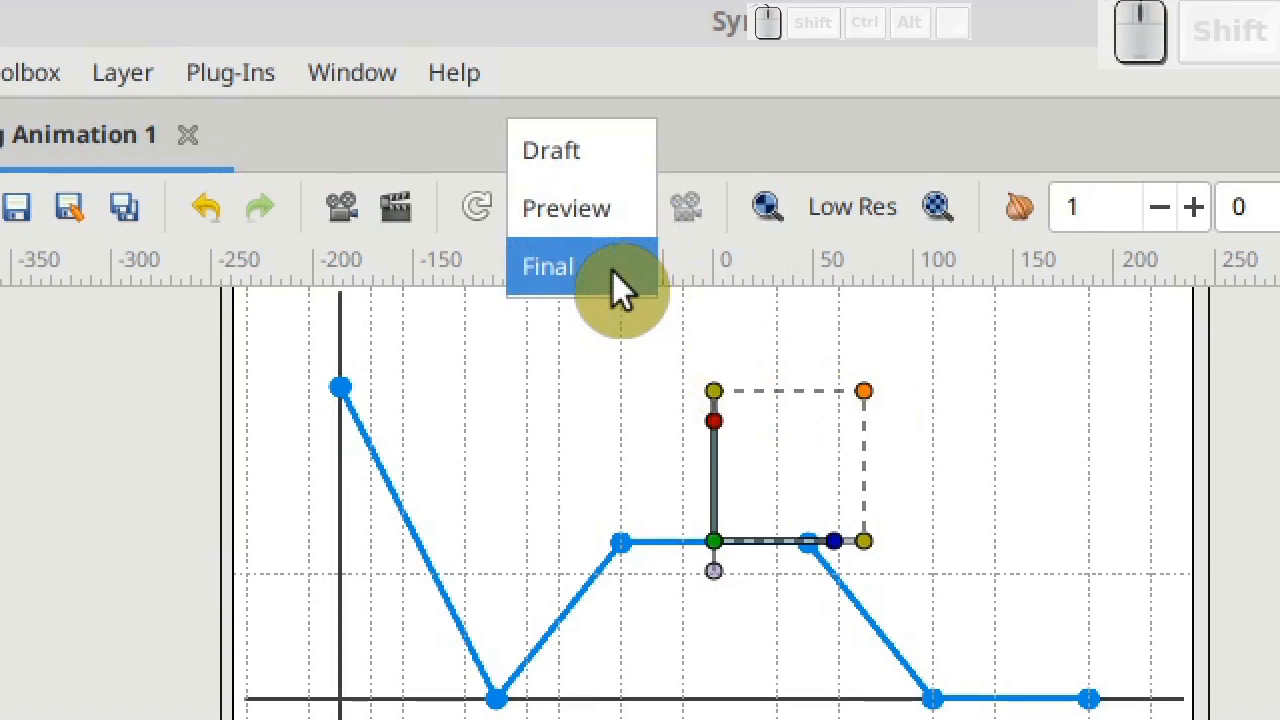
{"action": "left_click", "coordinate": [612, 270]}
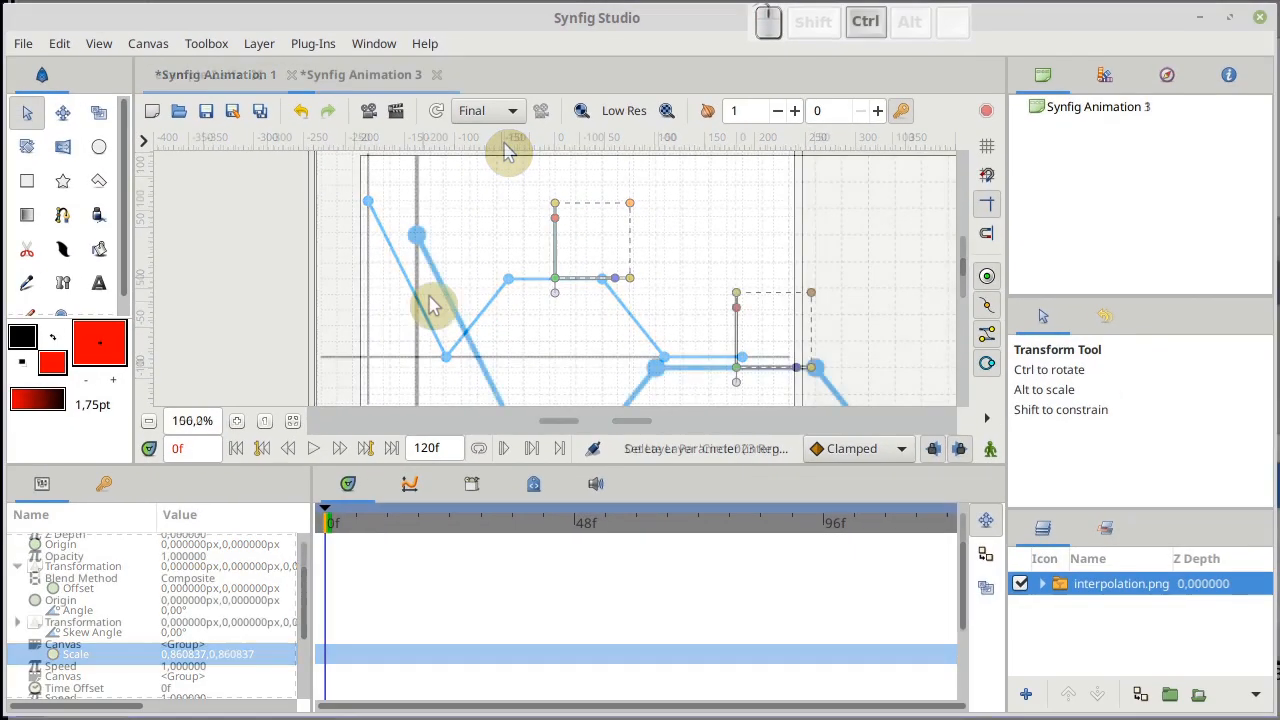
Draw a small red circle region over the graph's first point on the vertical axis
{"action": "scroll", "coordinate": [434, 303], "scroll_direction": "up", "scroll_amount": 2, "text": "ctrl"}
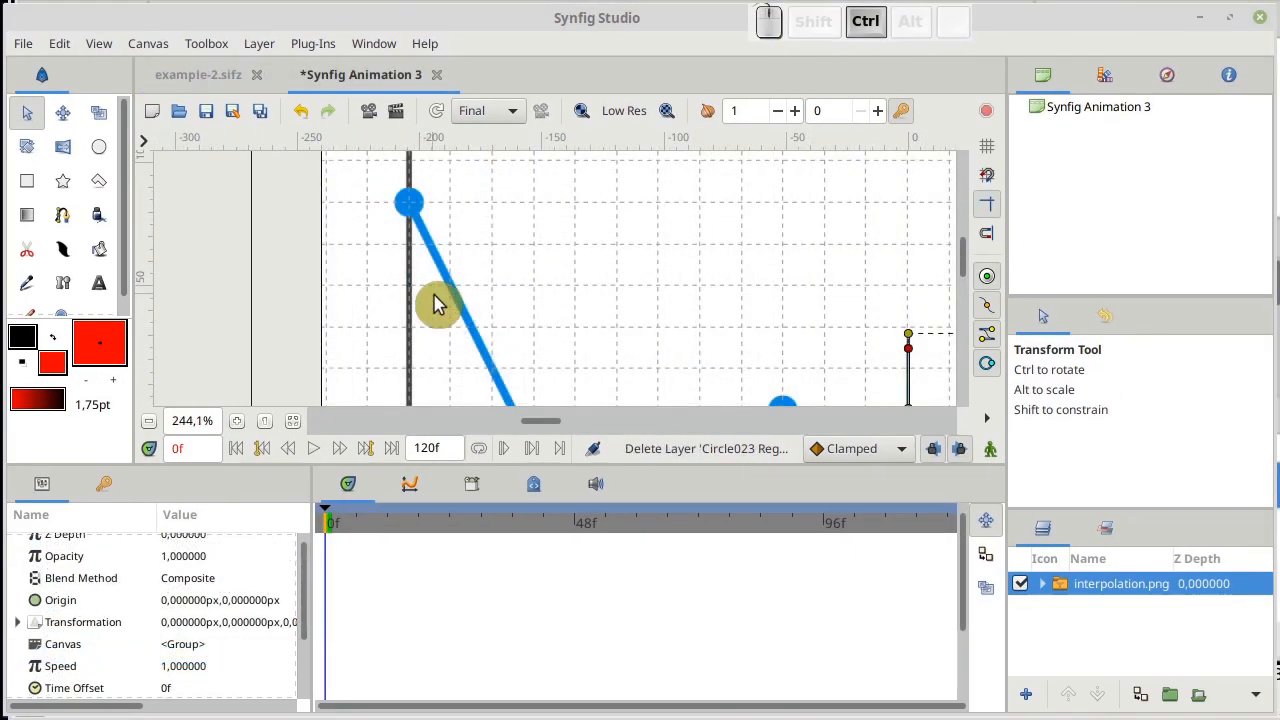
{"action": "scroll", "coordinate": [430, 300], "scroll_direction": "up", "scroll_amount": 2}
{"action": "scroll", "coordinate": [436, 306], "scroll_direction": "up", "scroll_amount": 1, "text": "ctrl"}
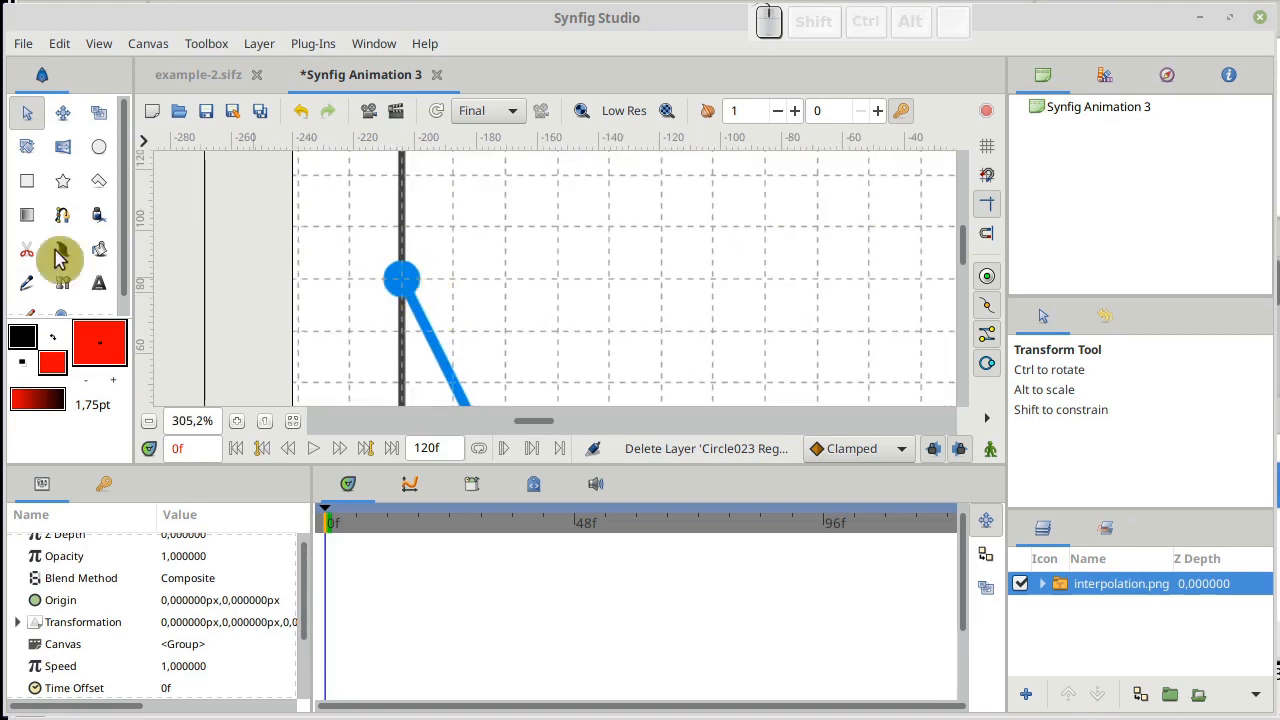
{"action": "left_click", "coordinate": [99, 150]}
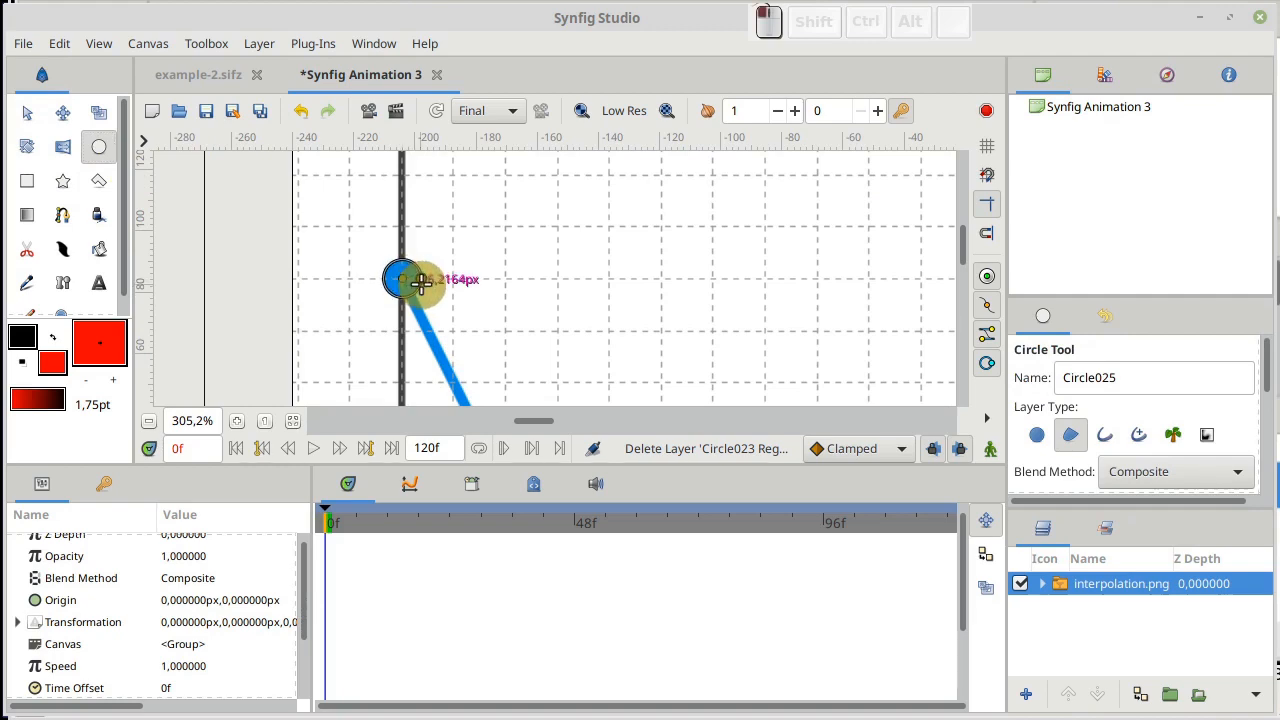
{"action": "left_click_drag", "start_coordinate": [421, 284], "coordinate": [421, 284]}
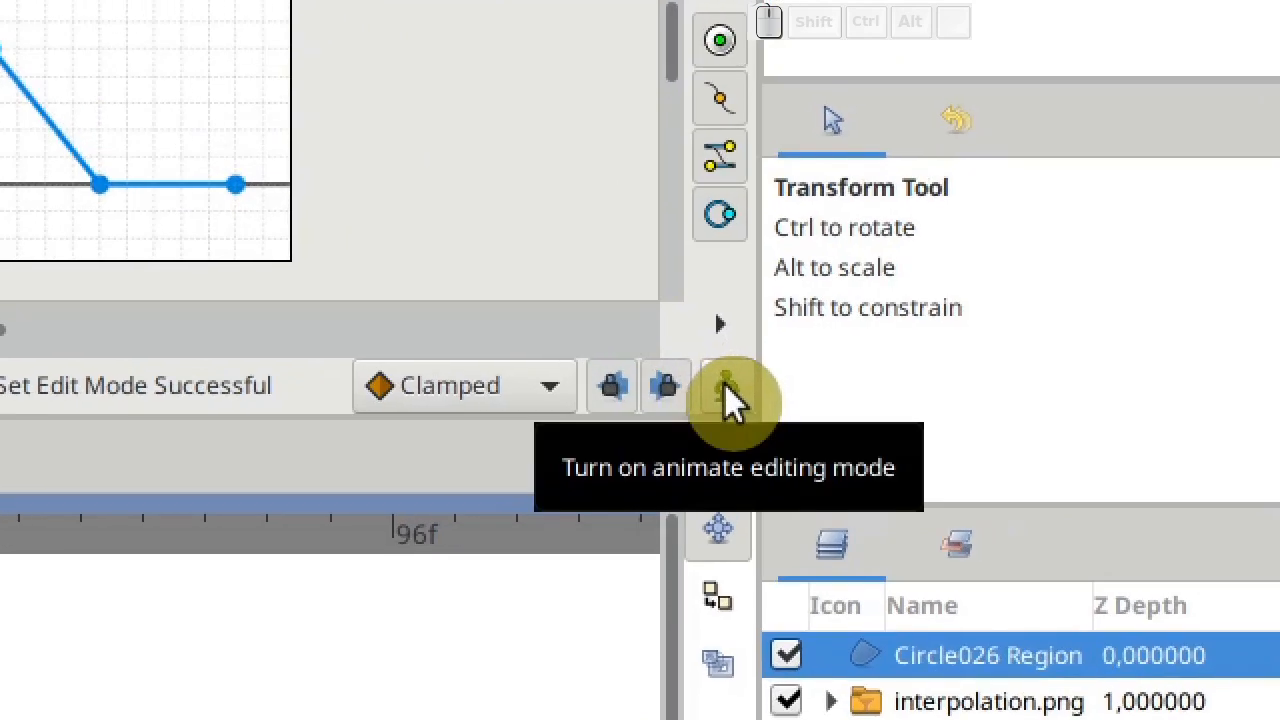
Turn on animate editing mode and record the circle's starting position at frame 0
{"action": "left_click", "coordinate": [727, 392]}
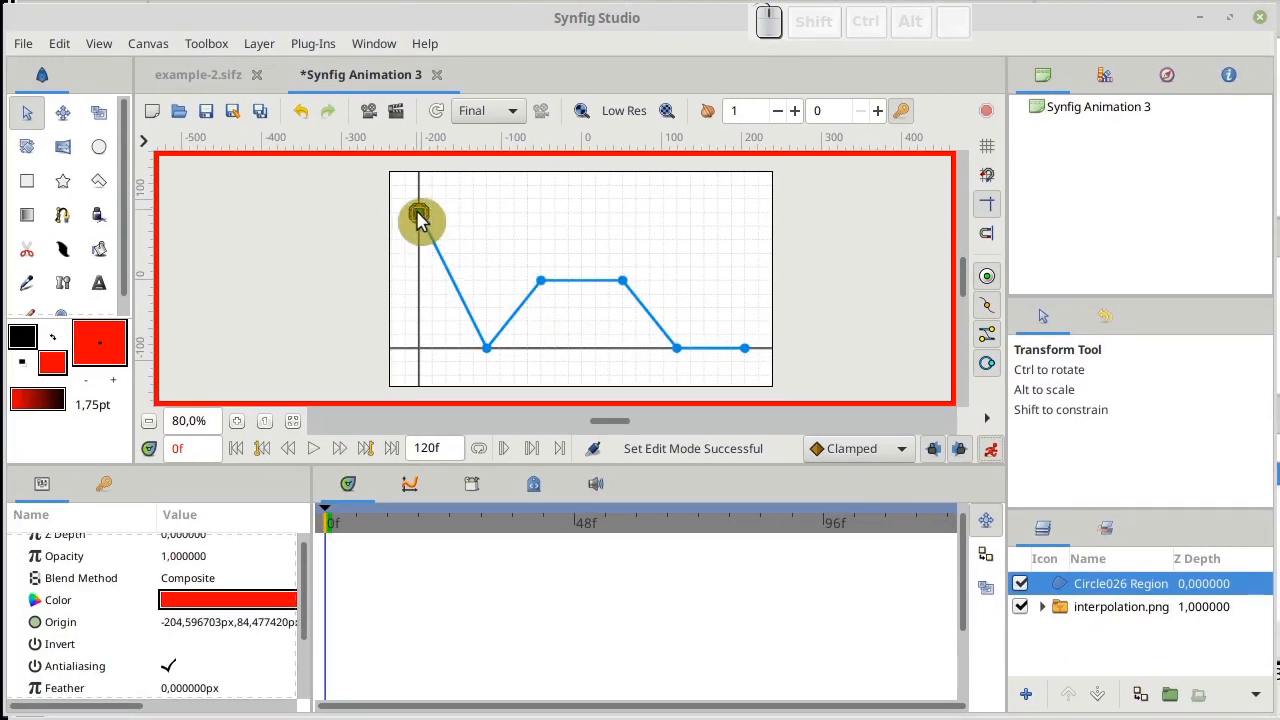
{"action": "key", "text": "Right"}
{"action": "key", "text": "Left"}
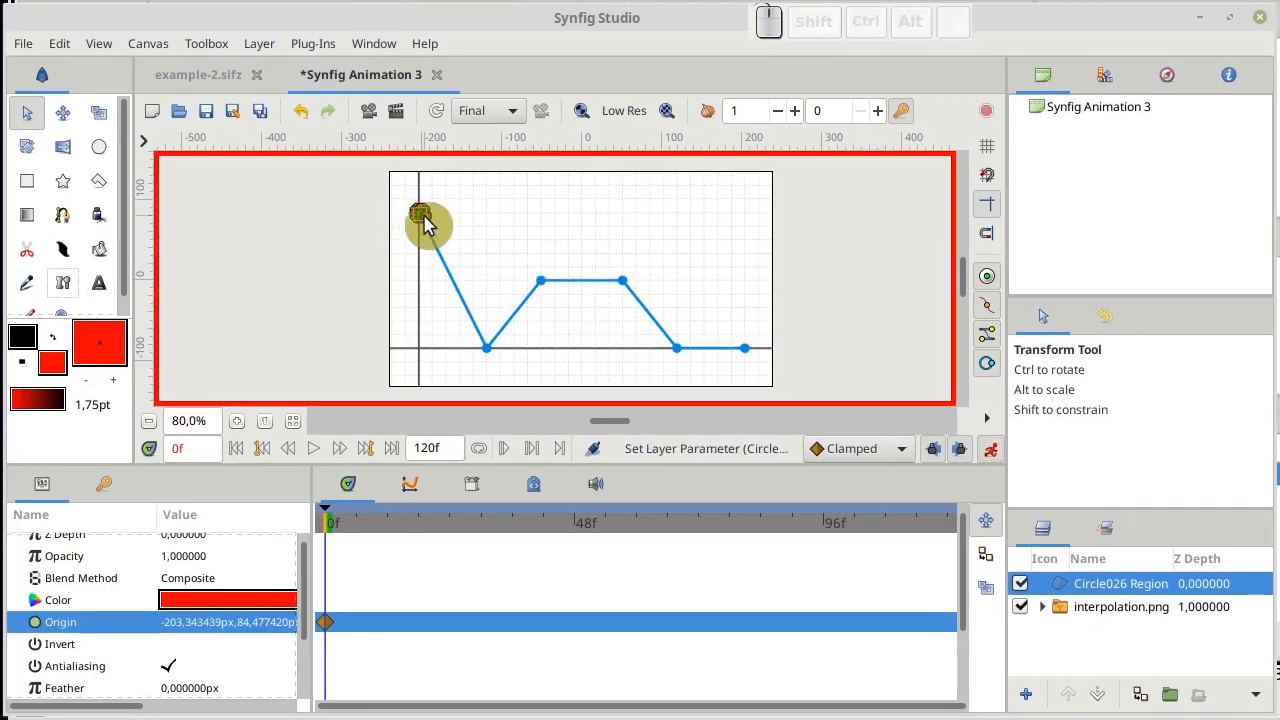
Animate the circle along the graph's remaining points, placing it on successive points at frames 12, 24, 36, 48 and 60
{"action": "left_click", "coordinate": [388, 522]}
{"action": "left_click_drag", "start_coordinate": [420, 213], "coordinate": [490, 360]}
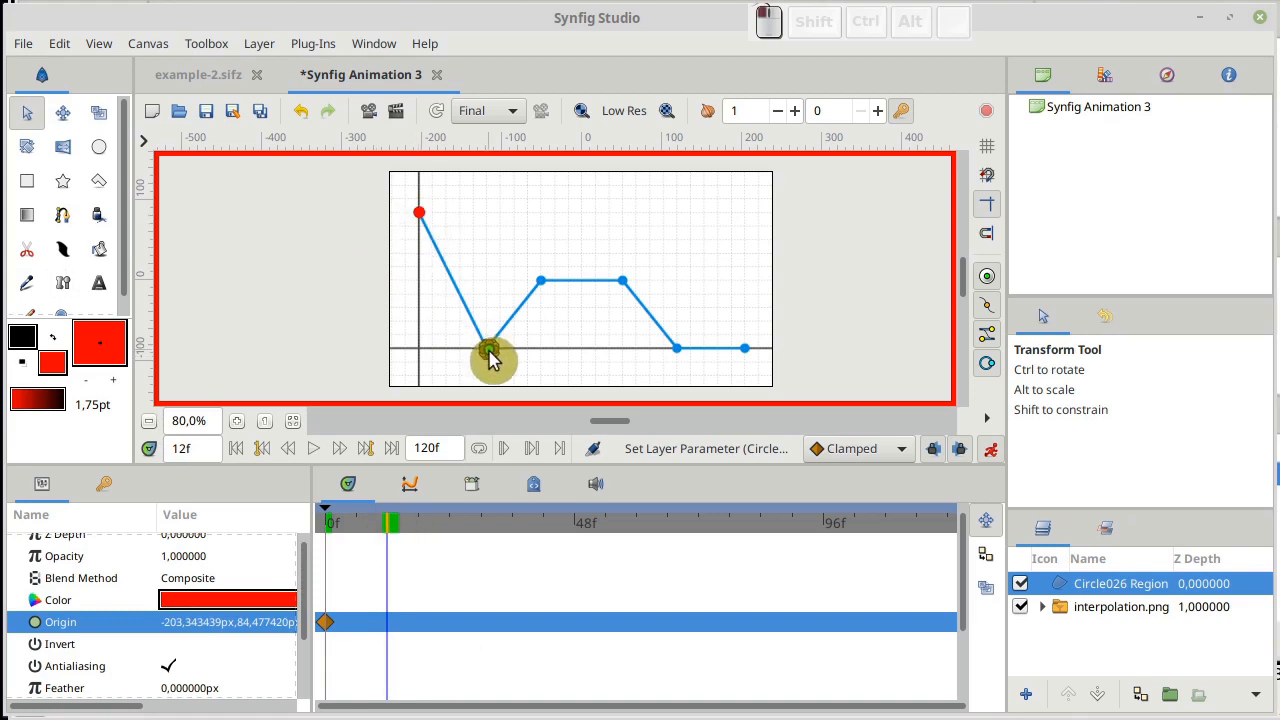
{"action": "left_click", "coordinate": [449, 522]}
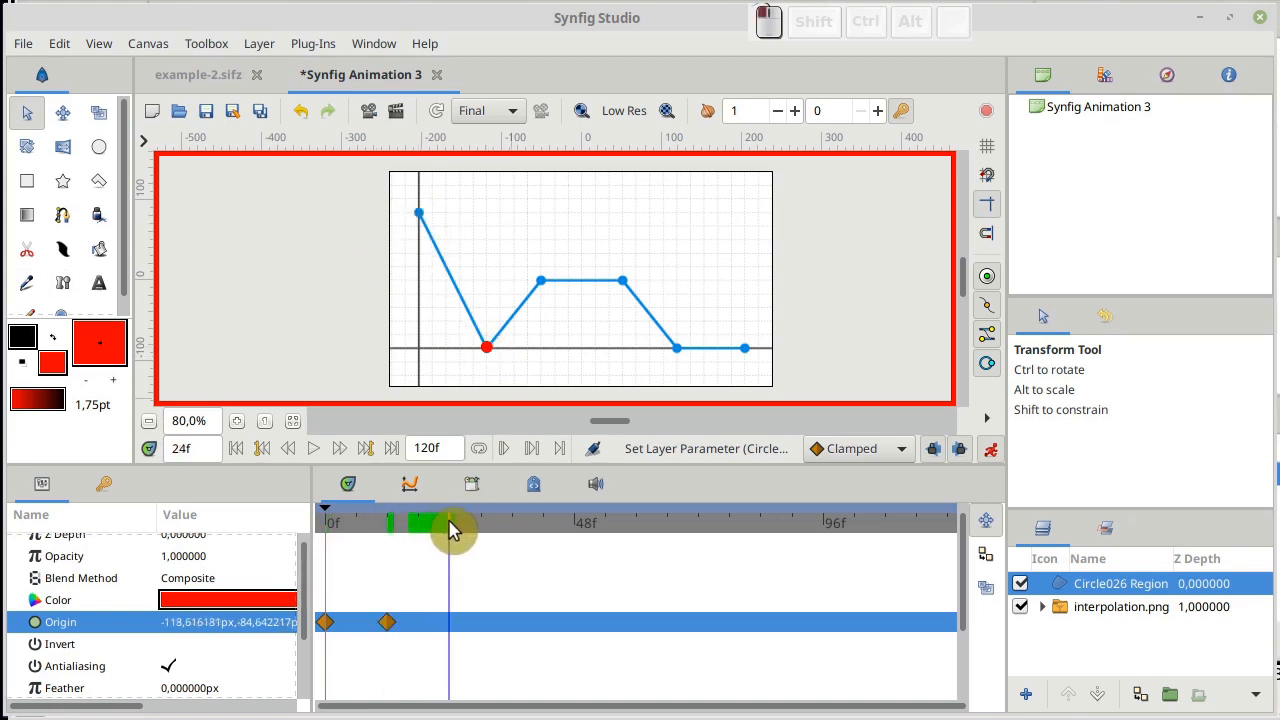
{"action": "left_click_drag", "start_coordinate": [488, 348], "coordinate": [745, 352]}
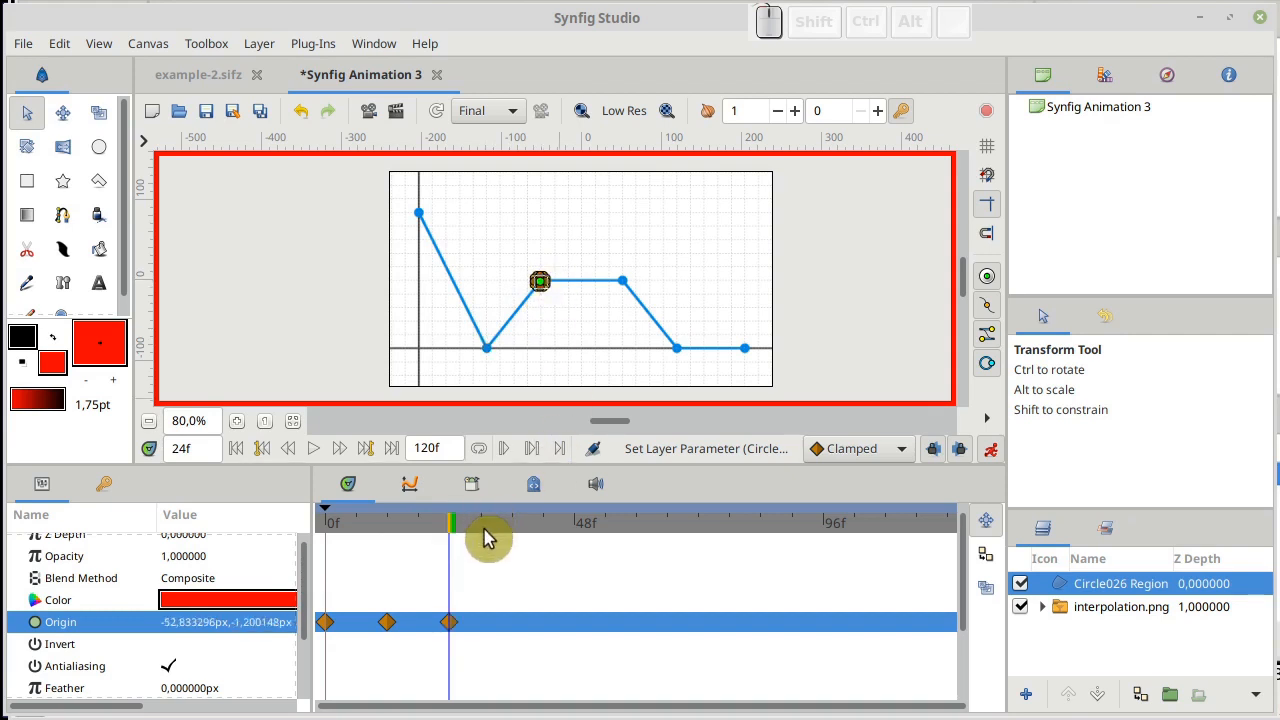
{"action": "left_click", "coordinate": [517, 530]}
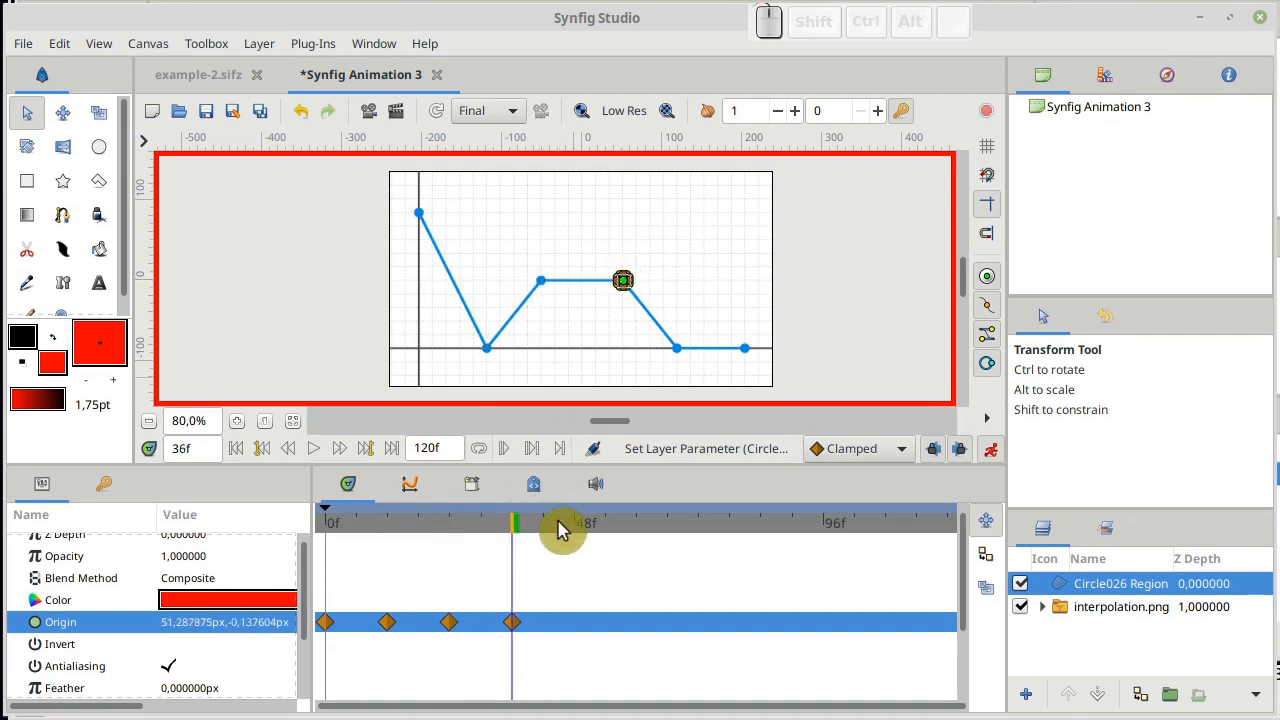
{"action": "left_click", "coordinate": [575, 528]}
{"action": "left_click", "coordinate": [621, 530]}
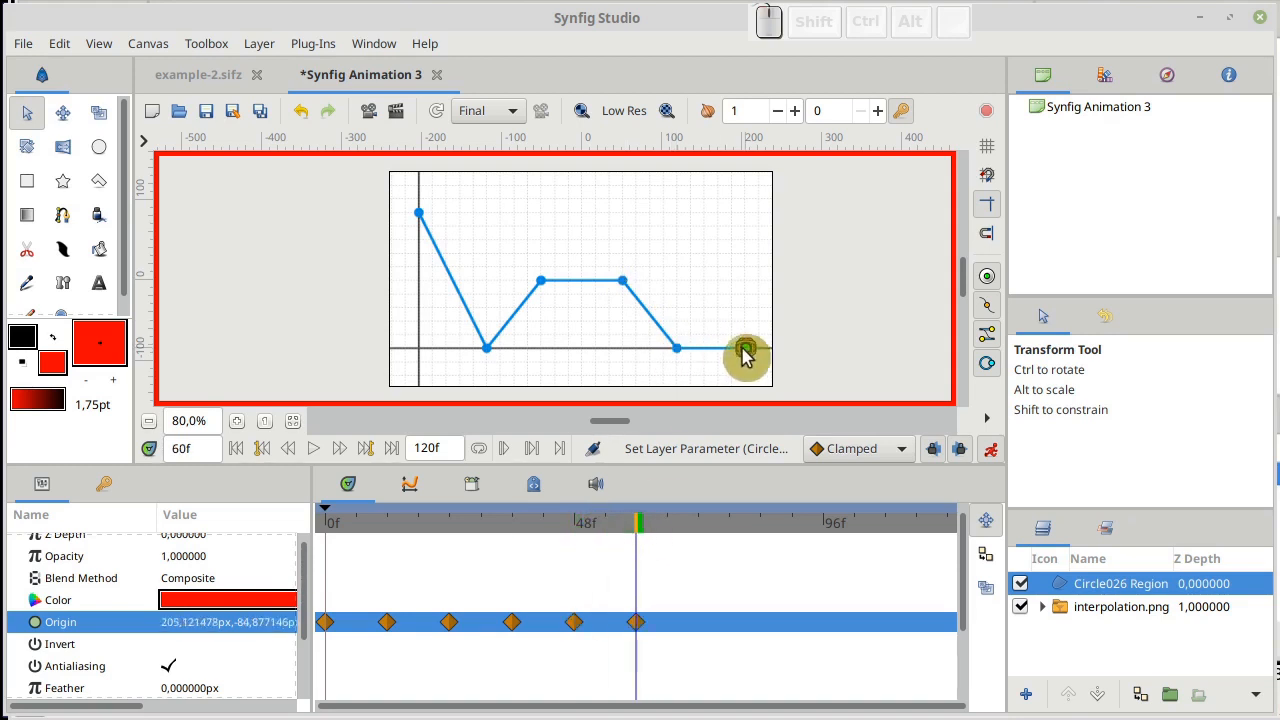
Play the animation from frame 0 and scrub through it to examine the circle's motion between Clamped waypoints
{"action": "left_click", "coordinate": [328, 523]}
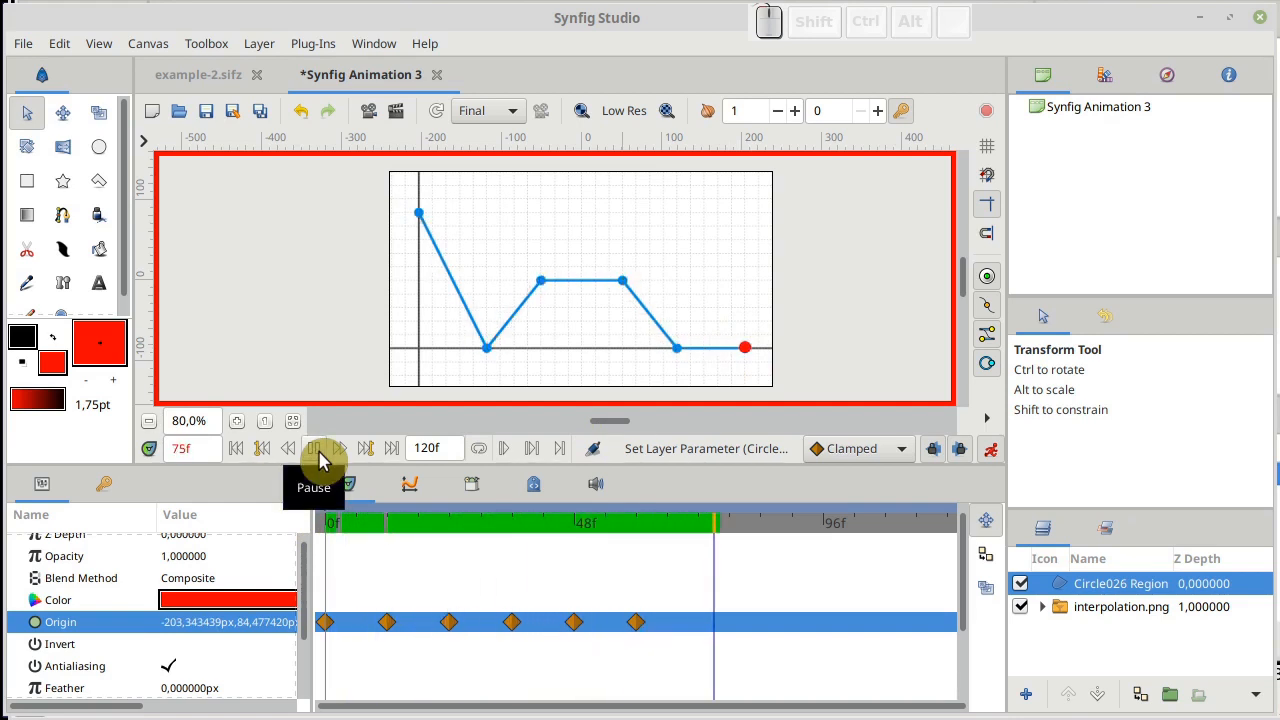
{"action": "left_click", "coordinate": [313, 449]}
{"action": "left_click_drag", "start_coordinate": [333, 521], "coordinate": [628, 542]}
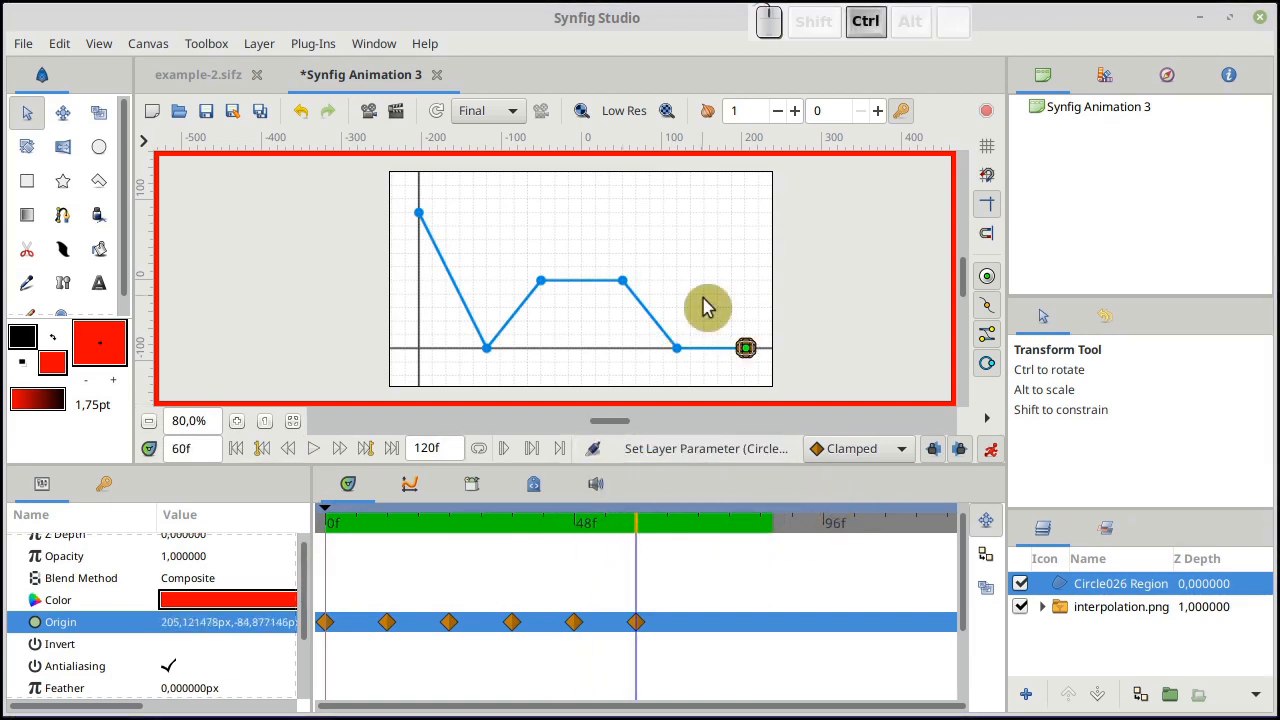
{"action": "left_click", "coordinate": [330, 538]}
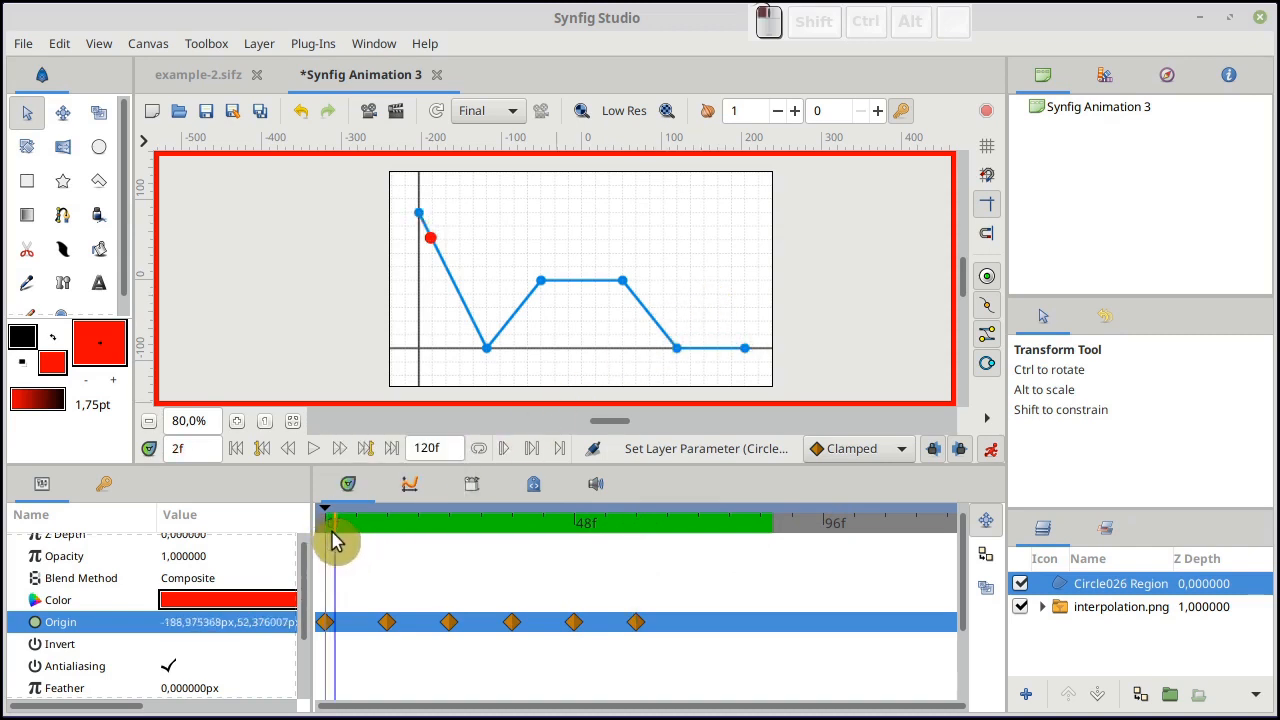
{"action": "left_click_drag", "start_coordinate": [345, 545], "coordinate": [360, 552]}
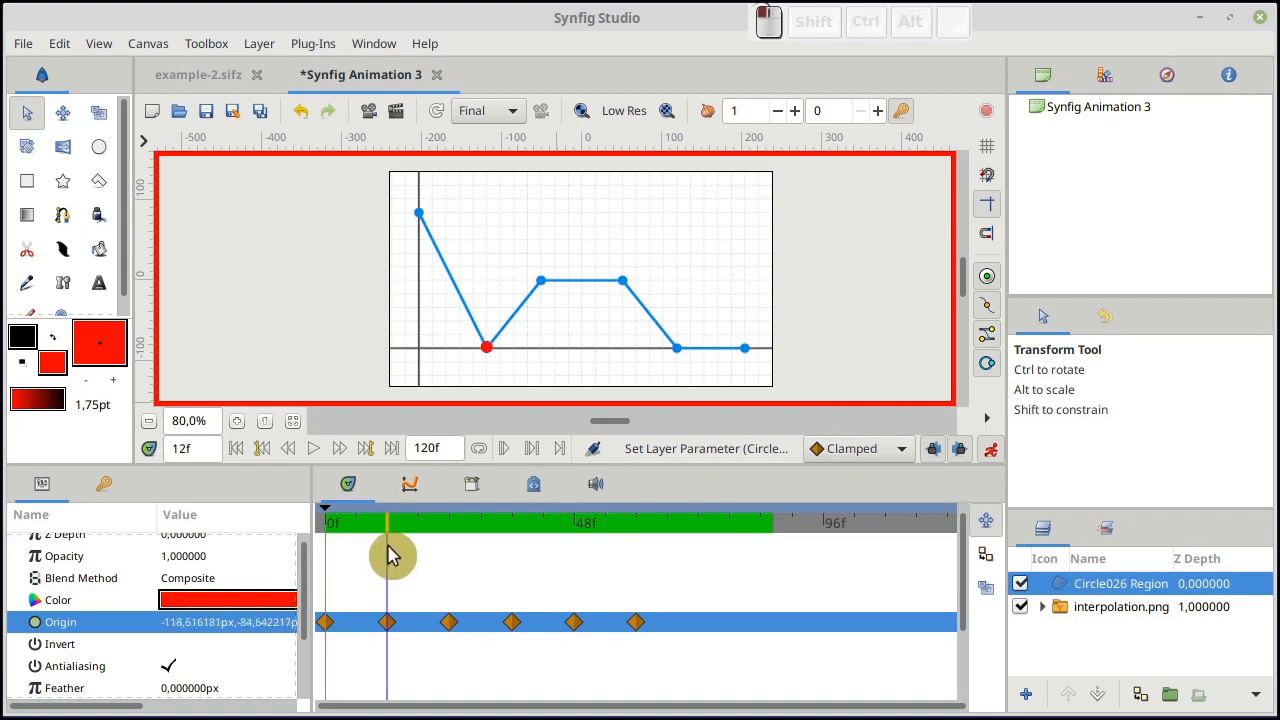
{"action": "left_click_drag", "start_coordinate": [390, 557], "coordinate": [435, 563]}
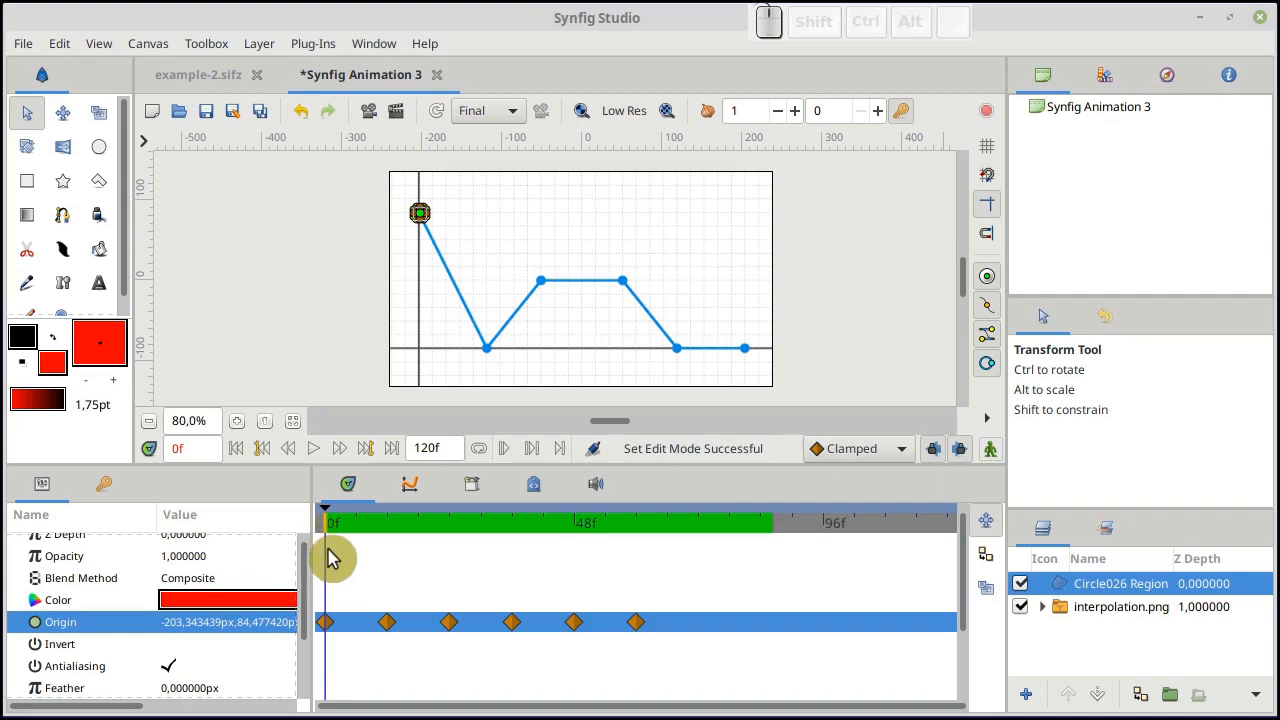
Change all six Origin waypoints of the circle, from frame 0 to frame 60, to Linear interpolation
{"action": "right_click", "coordinate": [332, 632]}
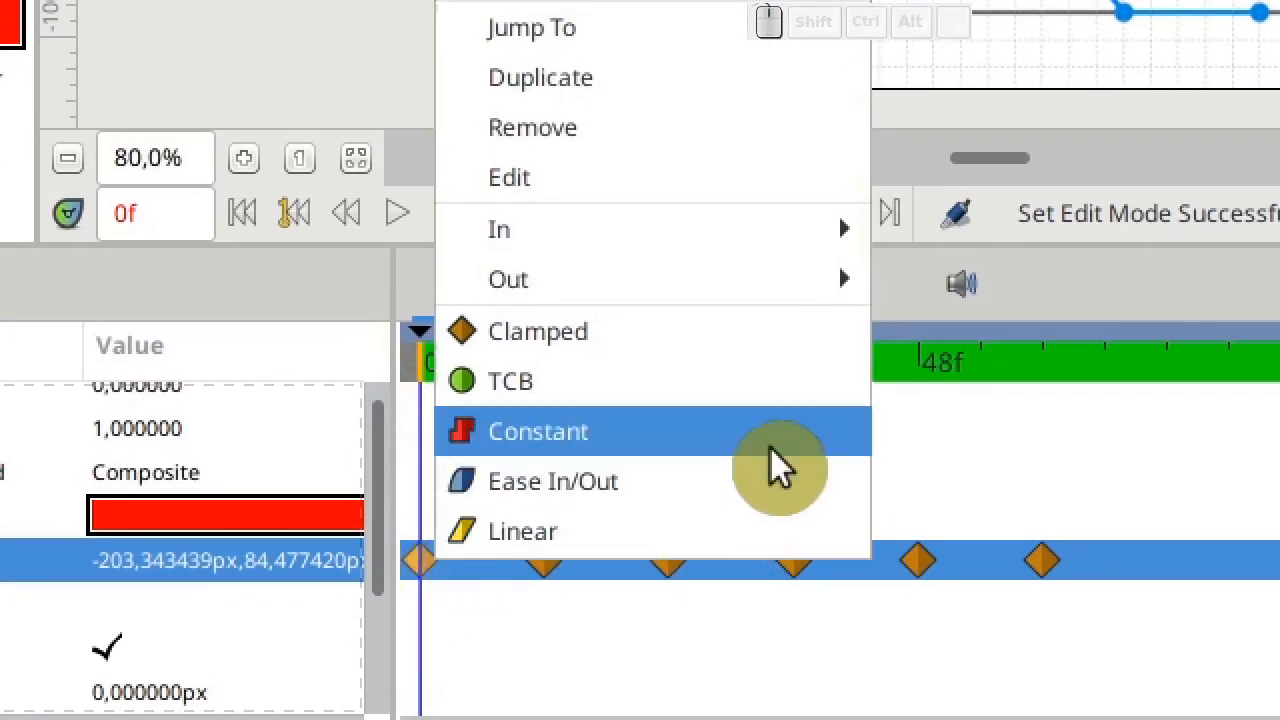
{"action": "left_click", "coordinate": [785, 535]}
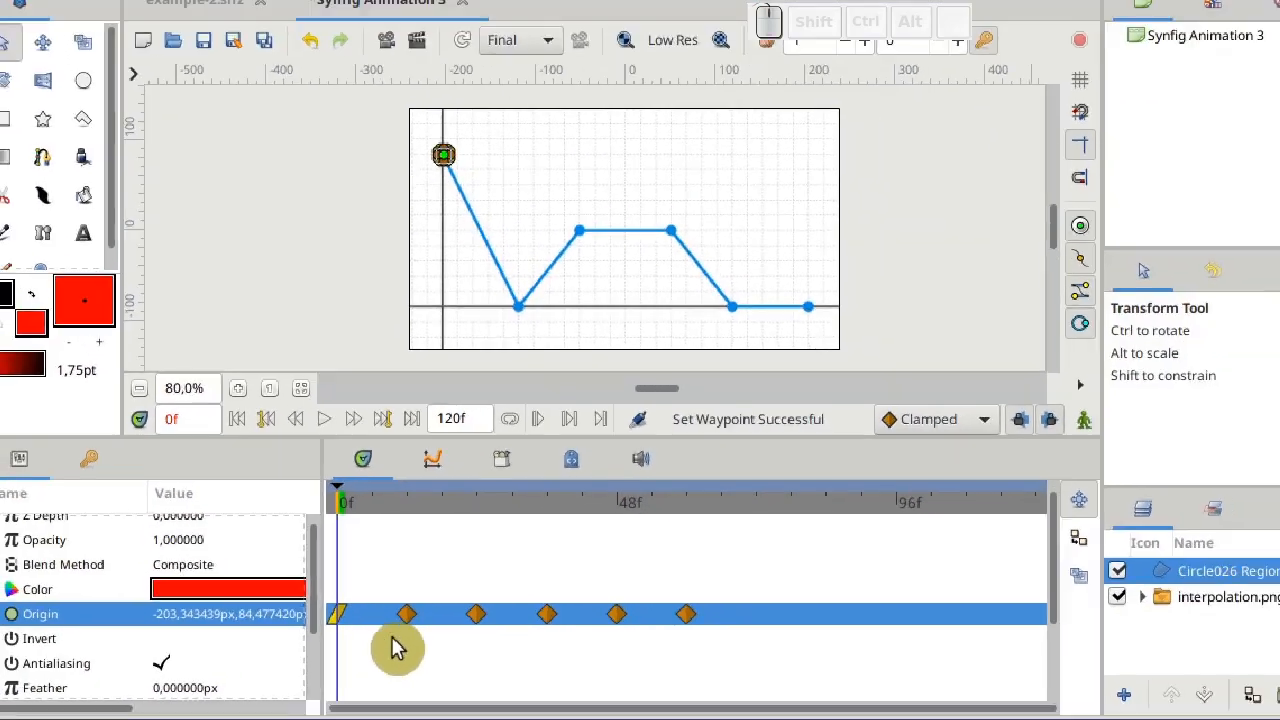
{"action": "right_click", "coordinate": [406, 614]}
{"action": "left_click", "coordinate": [444, 595]}
{"action": "right_click", "coordinate": [476, 614]}
{"action": "left_click", "coordinate": [489, 595]}
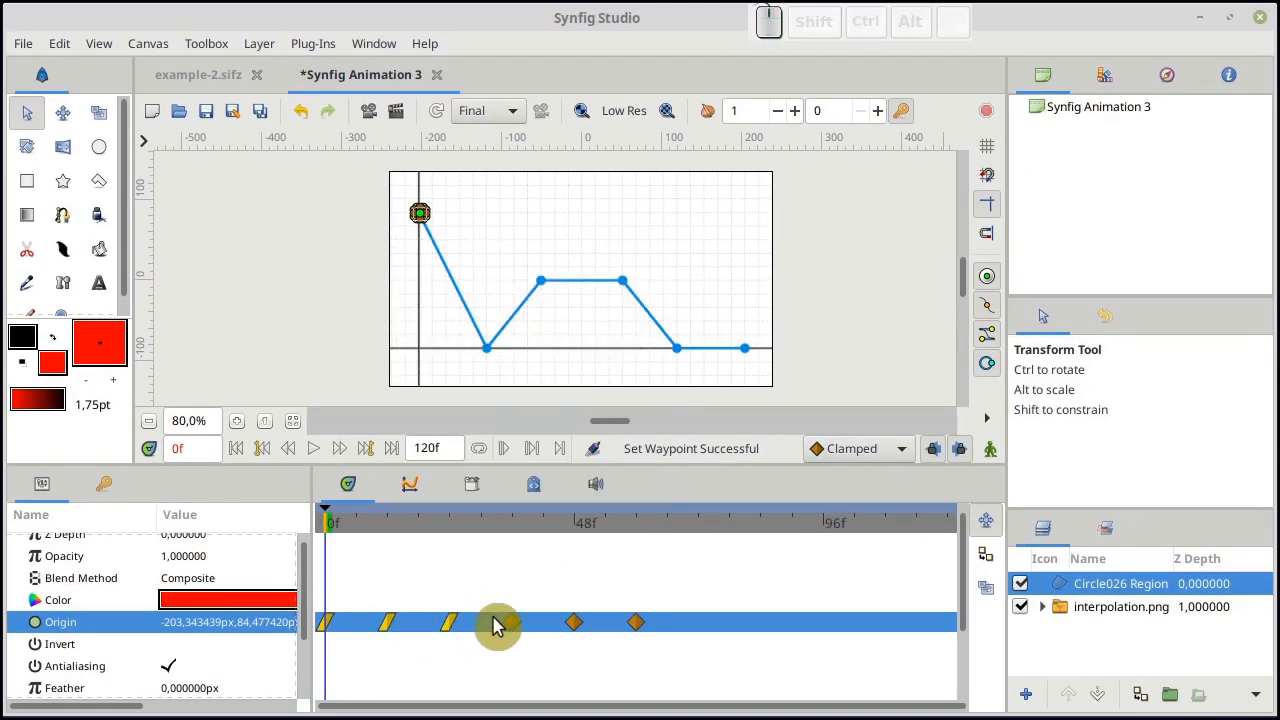
{"action": "right_click", "coordinate": [546, 614]}
{"action": "left_click", "coordinate": [537, 602]}
{"action": "right_click", "coordinate": [575, 622]}
{"action": "left_click", "coordinate": [590, 602]}
{"action": "right_click", "coordinate": [637, 622]}
{"action": "left_click", "coordinate": [665, 603]}
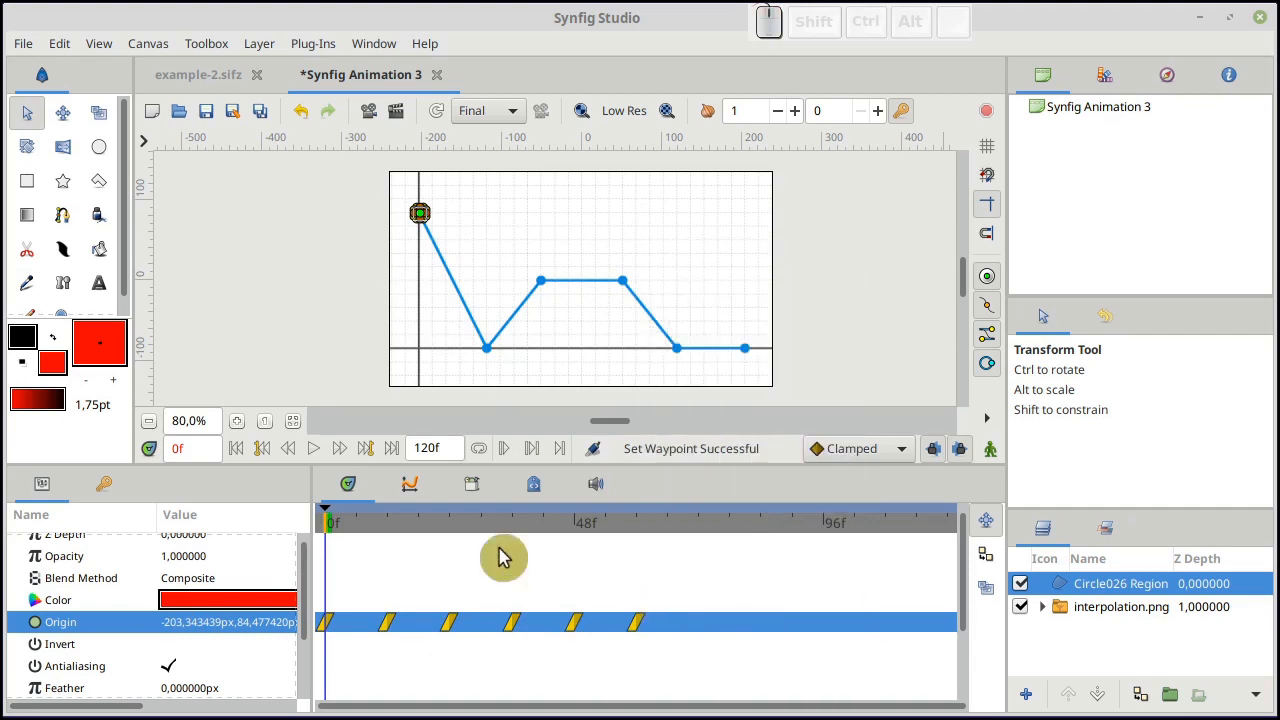
Play the animation from the start to examine the circle's motion with Linear waypoints
{"action": "left_click", "coordinate": [313, 455]}
{"action": "left_click_drag", "start_coordinate": [332, 524], "coordinate": [325, 524]}
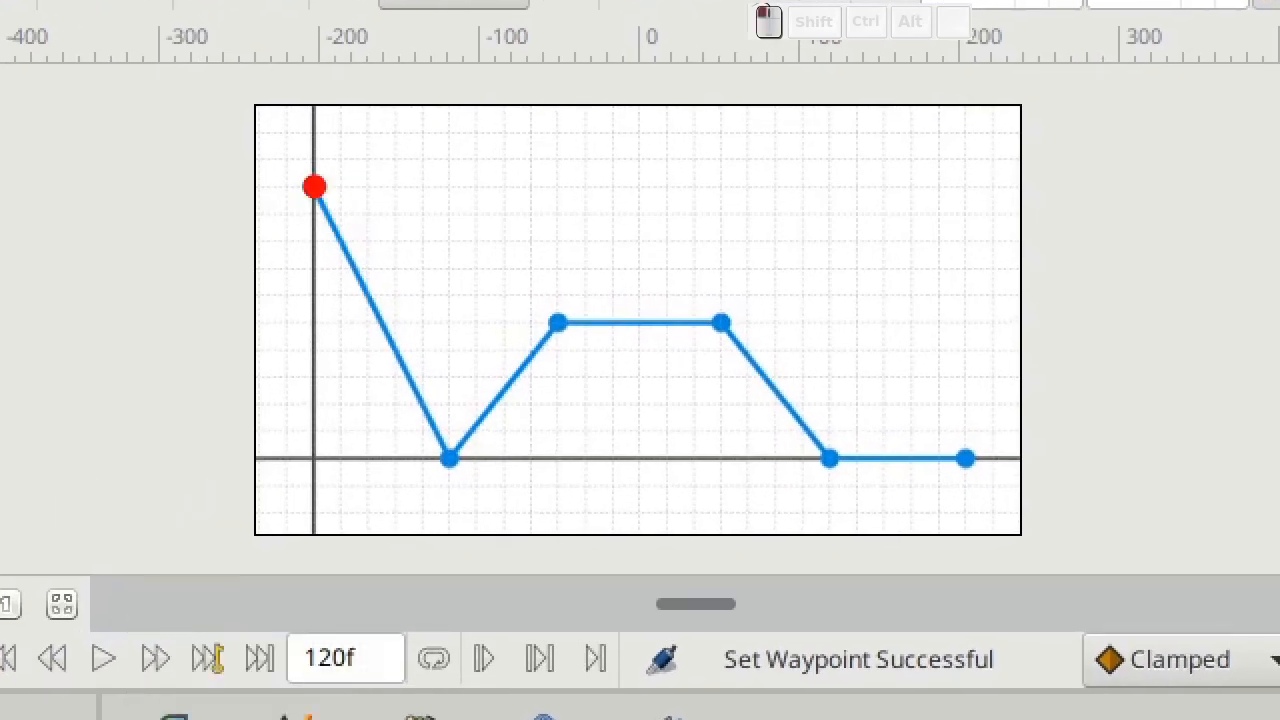
{"action": "left_click", "coordinate": [100, 660]}
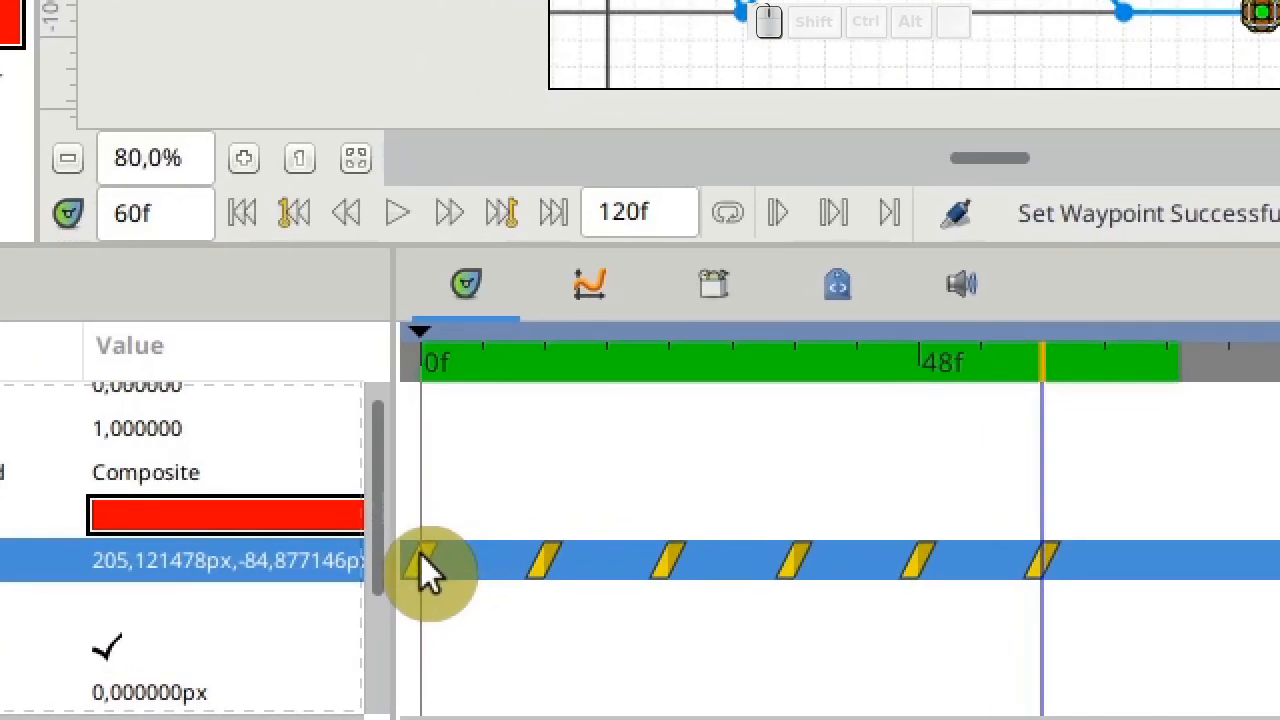
Change all six Origin waypoints of the circle, from frame 0 to frame 60, to Ease In/Out interpolation
{"action": "right_click", "coordinate": [326, 621]}
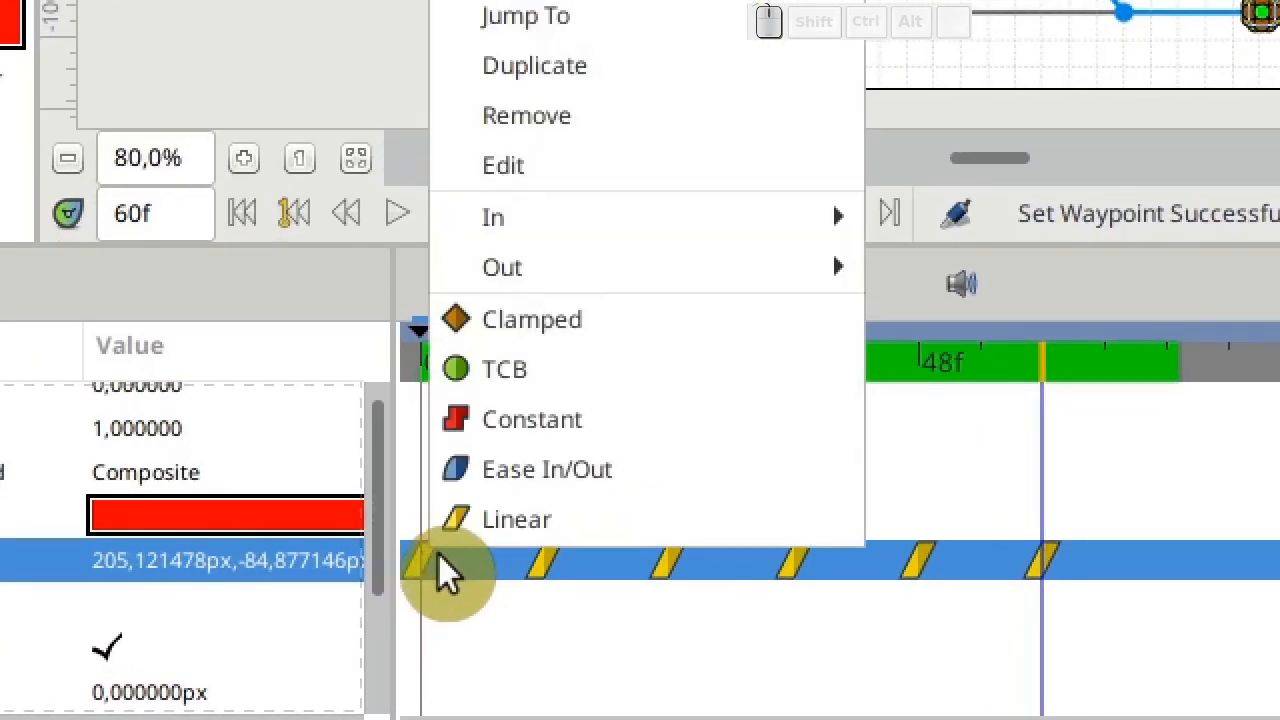
{"action": "left_click", "coordinate": [742, 468]}
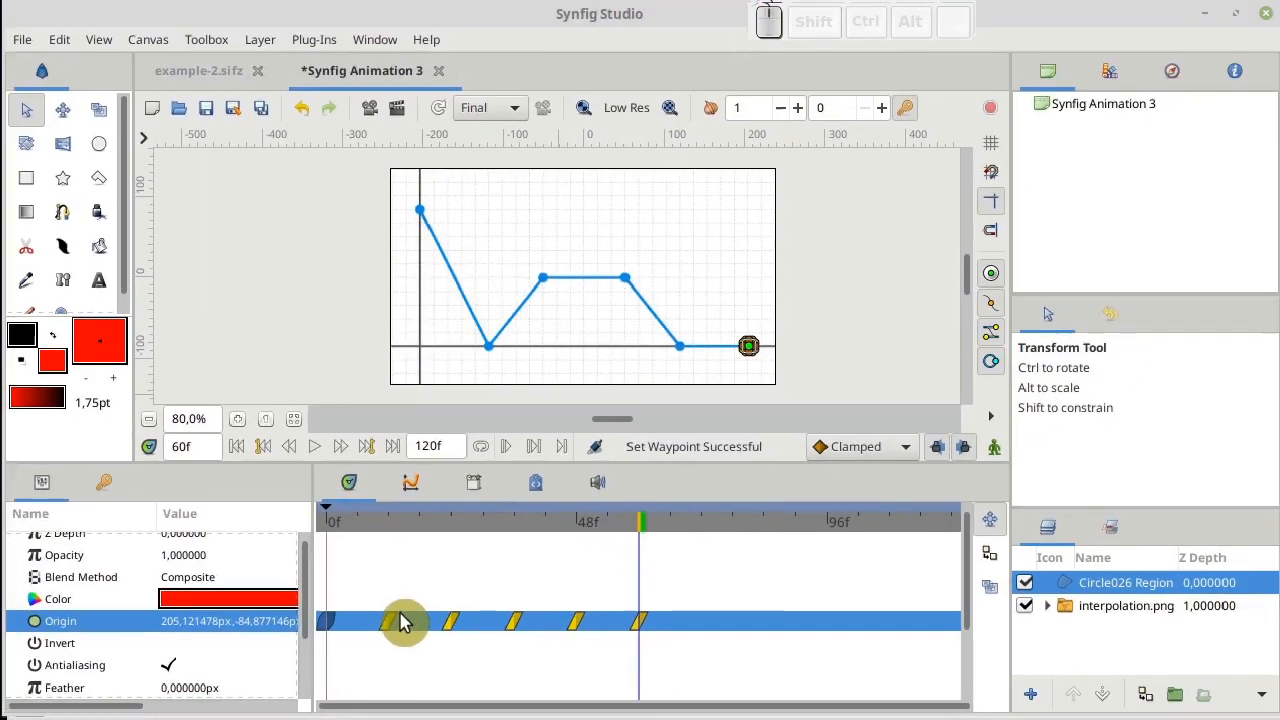
{"action": "right_click", "coordinate": [555, 556]}
{"action": "left_click", "coordinate": [454, 574]}
{"action": "right_click", "coordinate": [449, 622]}
{"action": "left_click", "coordinate": [470, 574]}
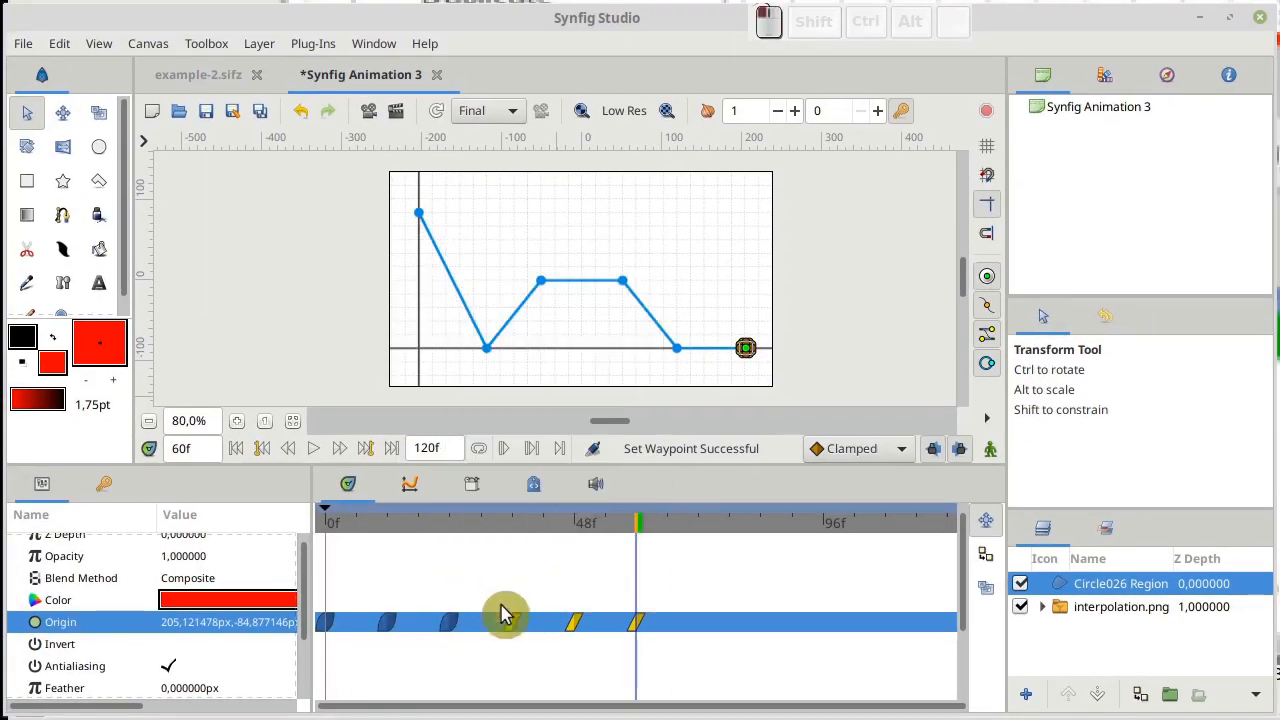
{"action": "right_click", "coordinate": [511, 622]}
{"action": "left_click", "coordinate": [535, 584]}
{"action": "right_click", "coordinate": [573, 622]}
{"action": "left_click", "coordinate": [595, 581]}
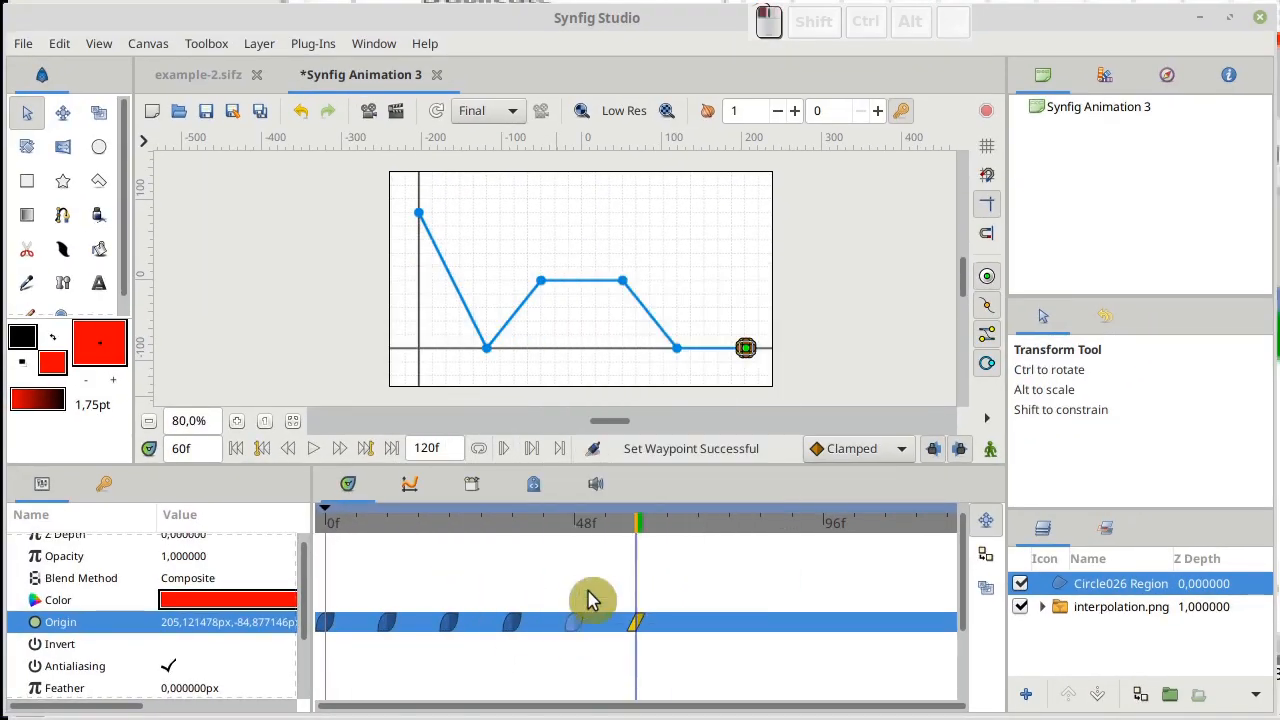
{"action": "right_click", "coordinate": [636, 624]}
{"action": "left_click", "coordinate": [660, 582]}
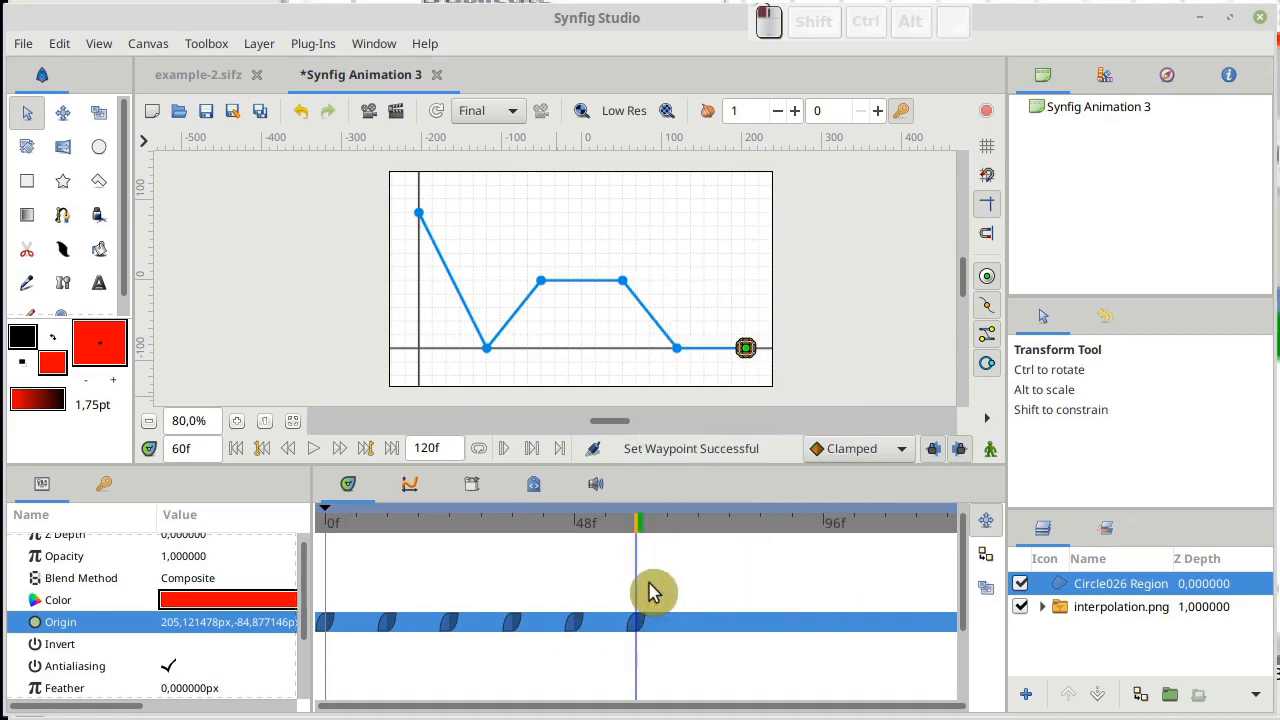
Play the animation repeatedly from frame 0 to examine the circle's motion with Ease In/Out waypoints
{"action": "left_click", "coordinate": [328, 521]}
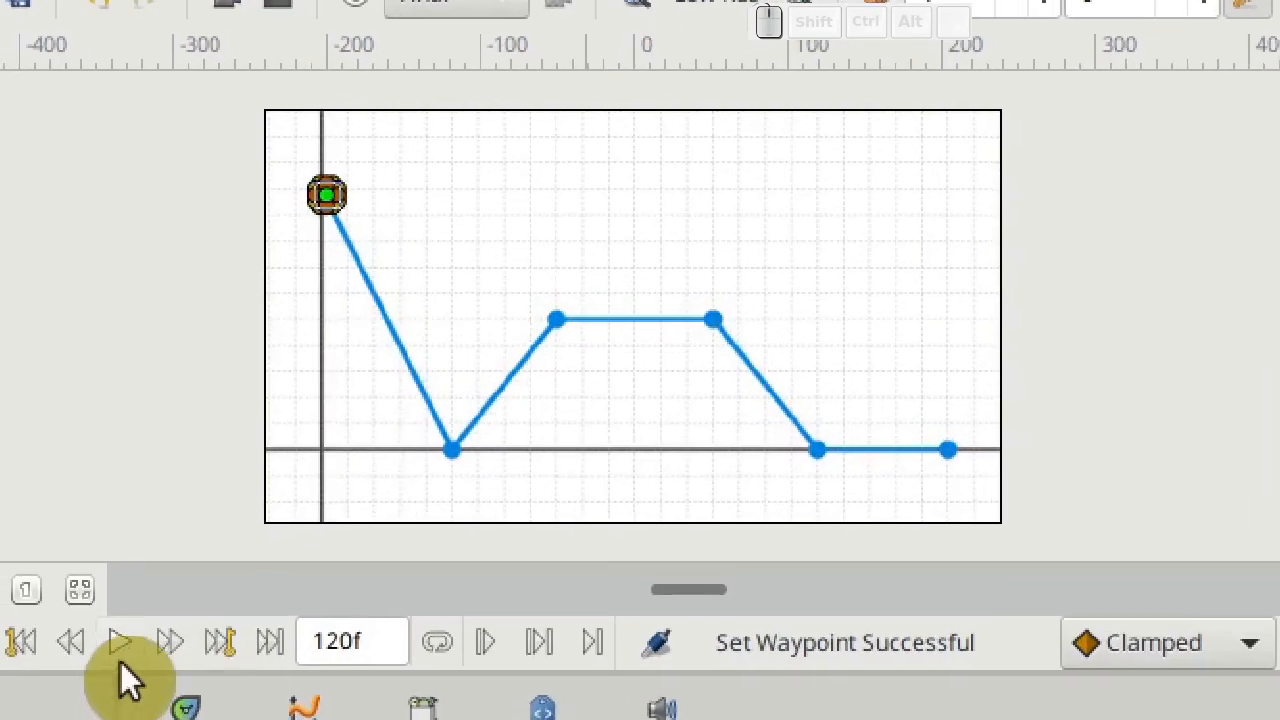
{"action": "left_click", "coordinate": [118, 650]}
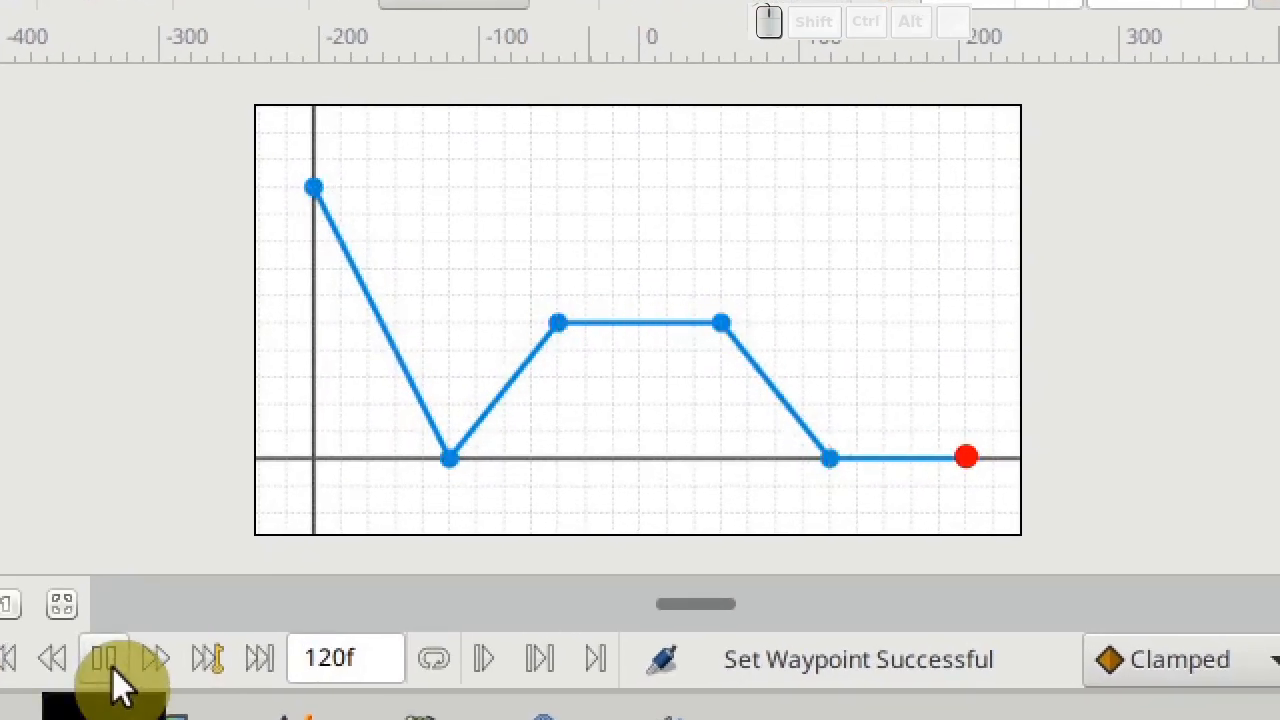
{"action": "left_click", "coordinate": [112, 668]}
{"action": "left_click", "coordinate": [255, 718]}
{"action": "left_click", "coordinate": [88, 661]}
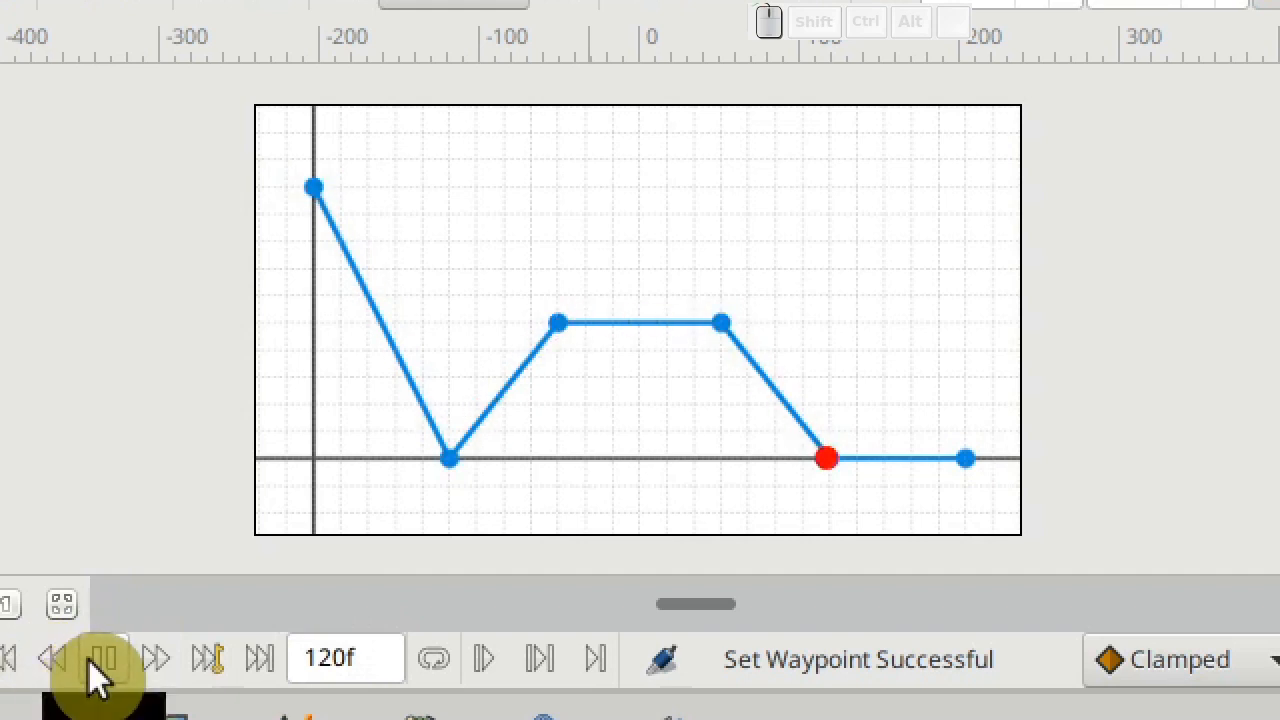
{"action": "left_click", "coordinate": [250, 718]}
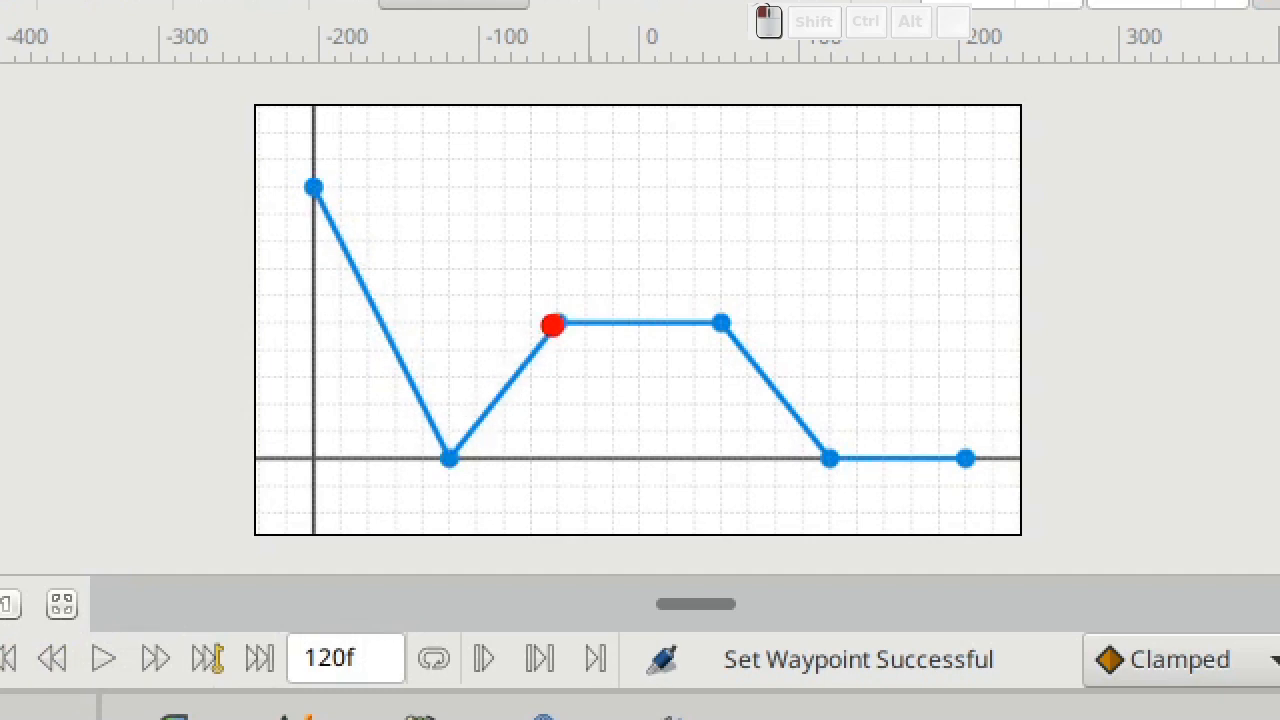
{"action": "left_click", "coordinate": [254, 718]}
{"action": "left_click", "coordinate": [108, 662]}
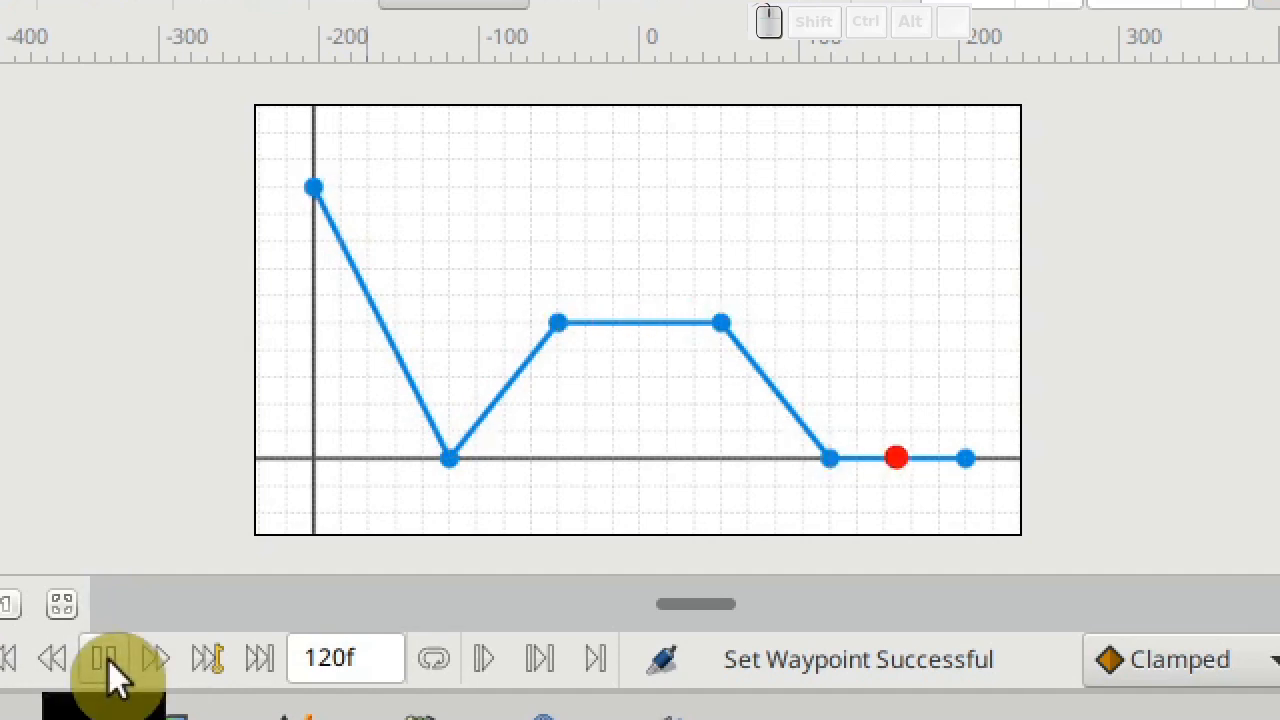
{"action": "left_click", "coordinate": [108, 662]}
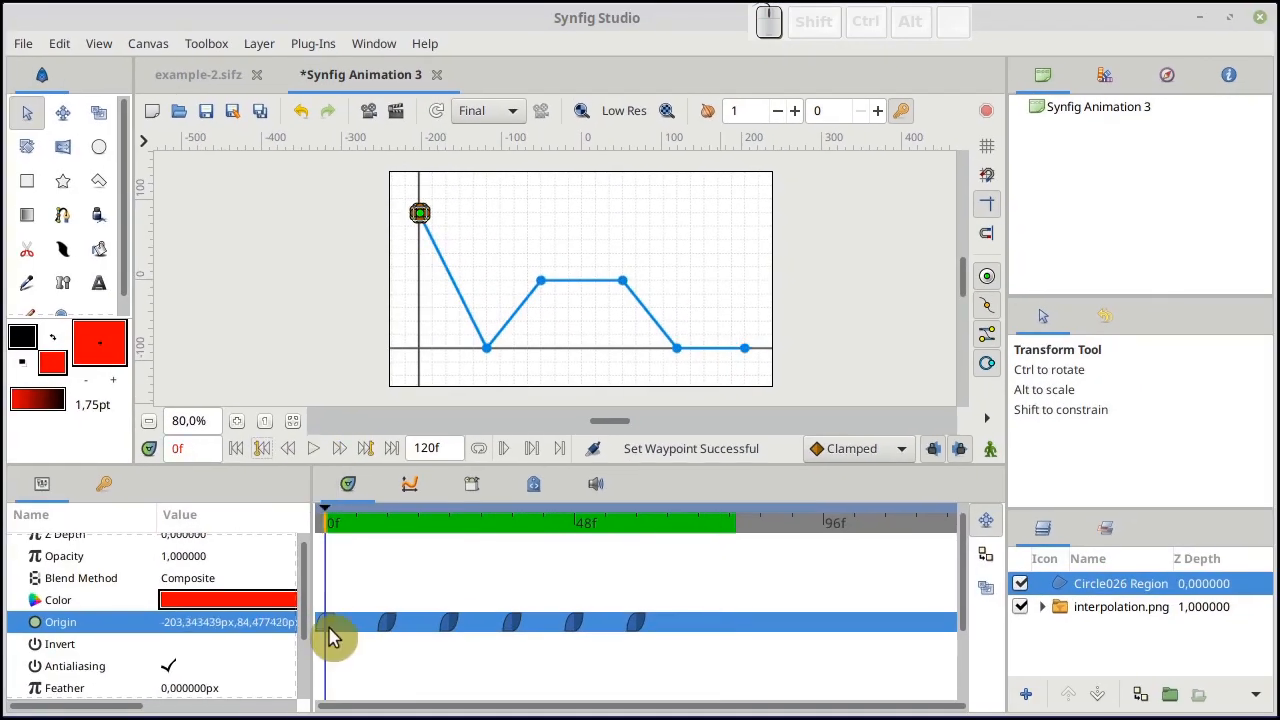
Change all six Origin waypoints of the circle, from frame 0 to frame 60, to Constant interpolation
{"action": "right_click", "coordinate": [334, 630]}
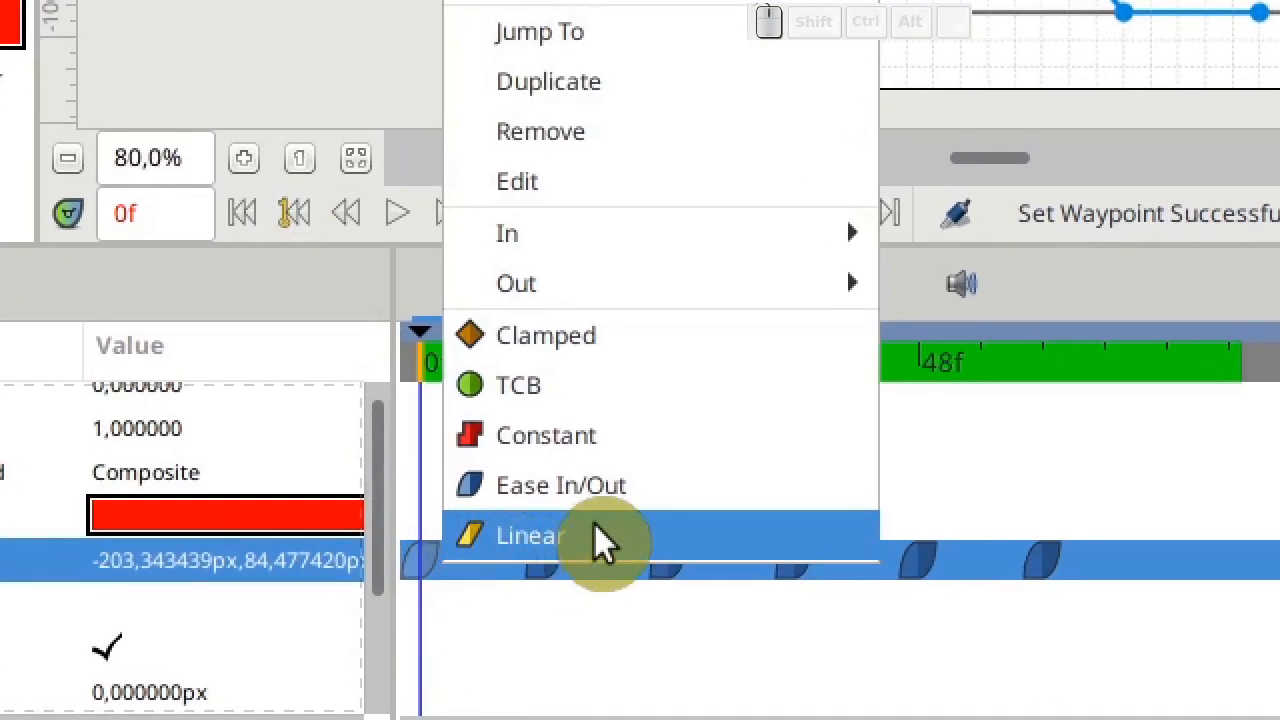
{"action": "left_click", "coordinate": [748, 436]}
{"action": "right_click", "coordinate": [546, 560]}
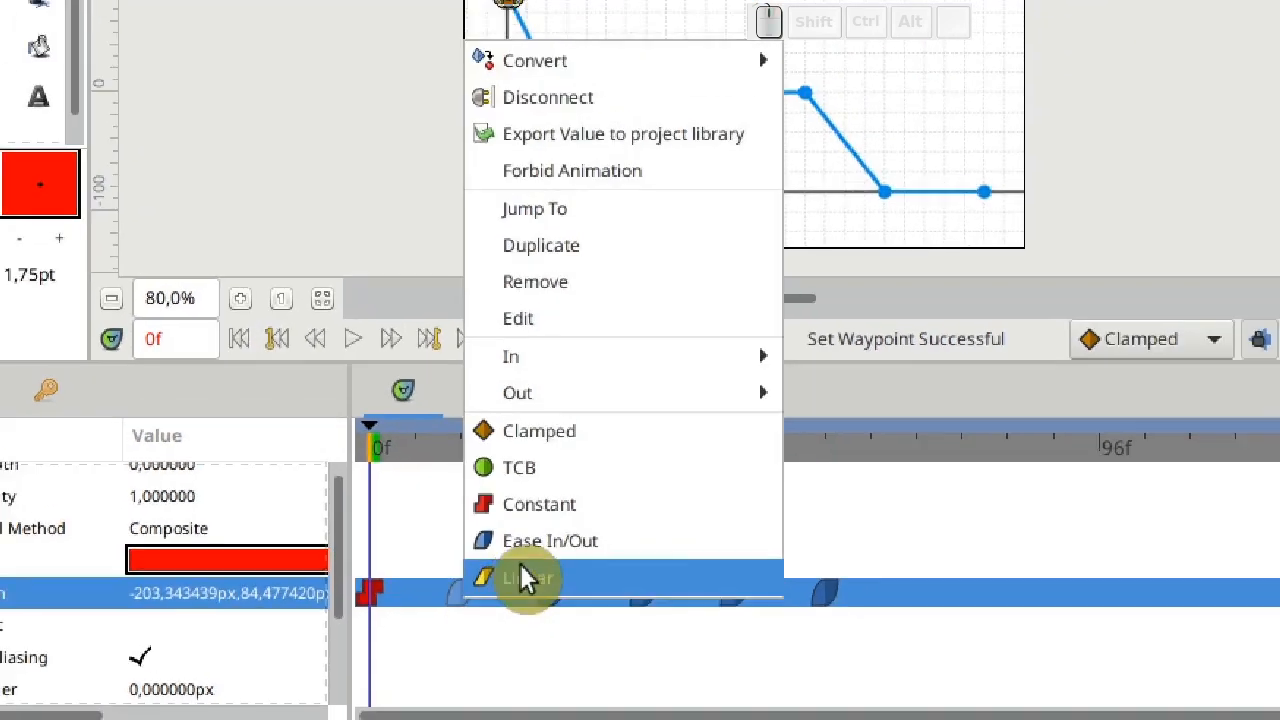
{"action": "left_click", "coordinate": [640, 438]}
{"action": "right_click", "coordinate": [669, 560]}
{"action": "left_click", "coordinate": [765, 438]}
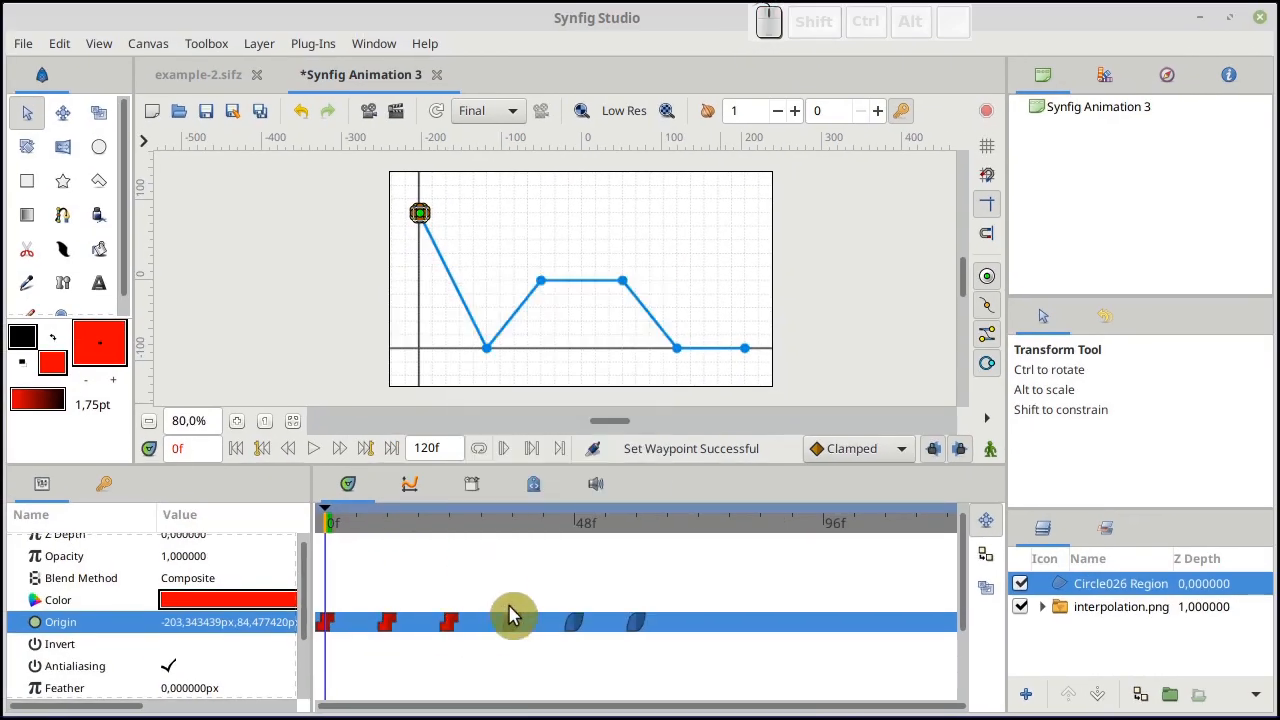
{"action": "right_click", "coordinate": [511, 622]}
{"action": "left_click", "coordinate": [530, 549]}
{"action": "right_click", "coordinate": [573, 622]}
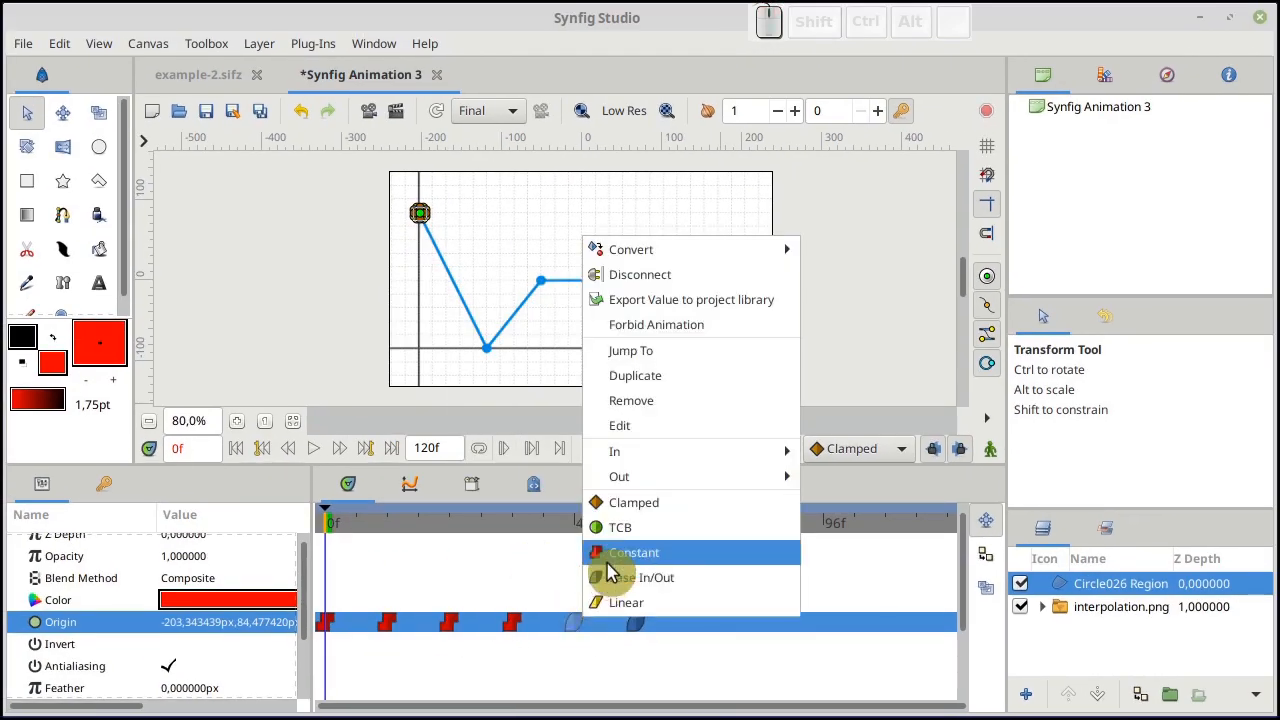
{"action": "left_click", "coordinate": [606, 549]}
{"action": "right_click", "coordinate": [635, 622]}
{"action": "left_click", "coordinate": [645, 551]}
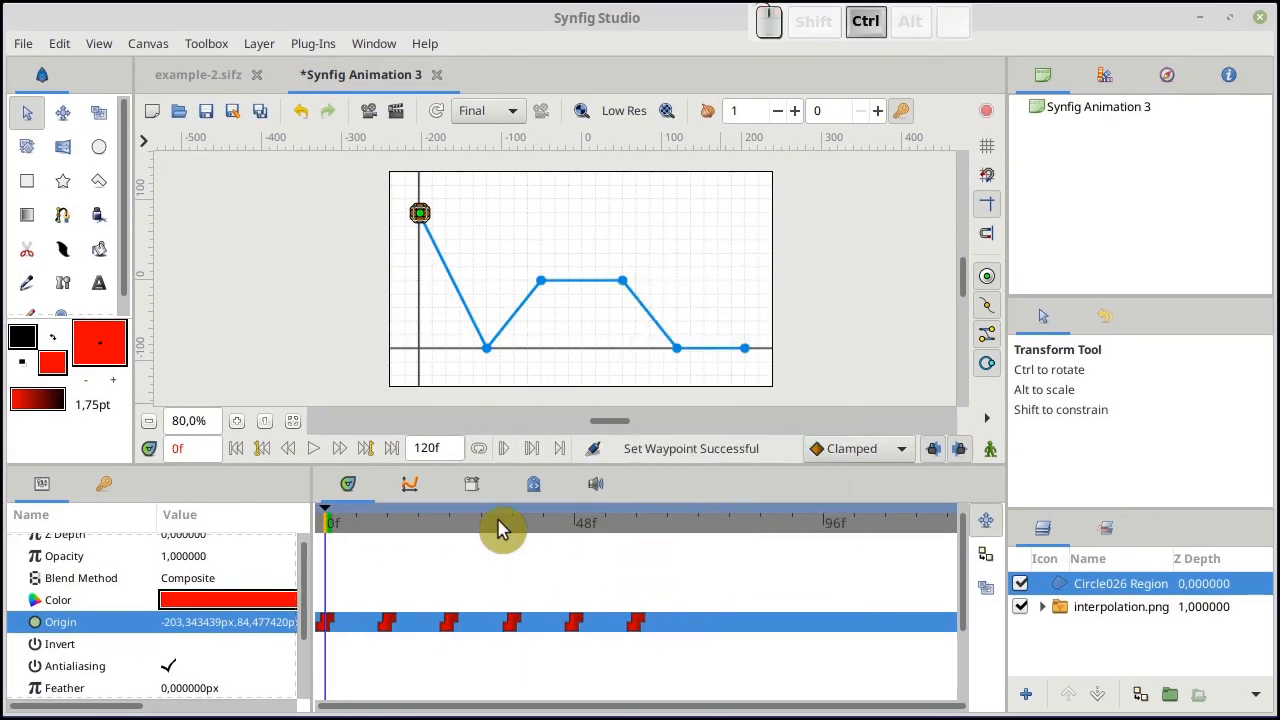
Play the animation from the start to examine the circle's motion with Constant waypoints
{"action": "left_click_drag", "start_coordinate": [338, 533], "coordinate": [277, 583]}
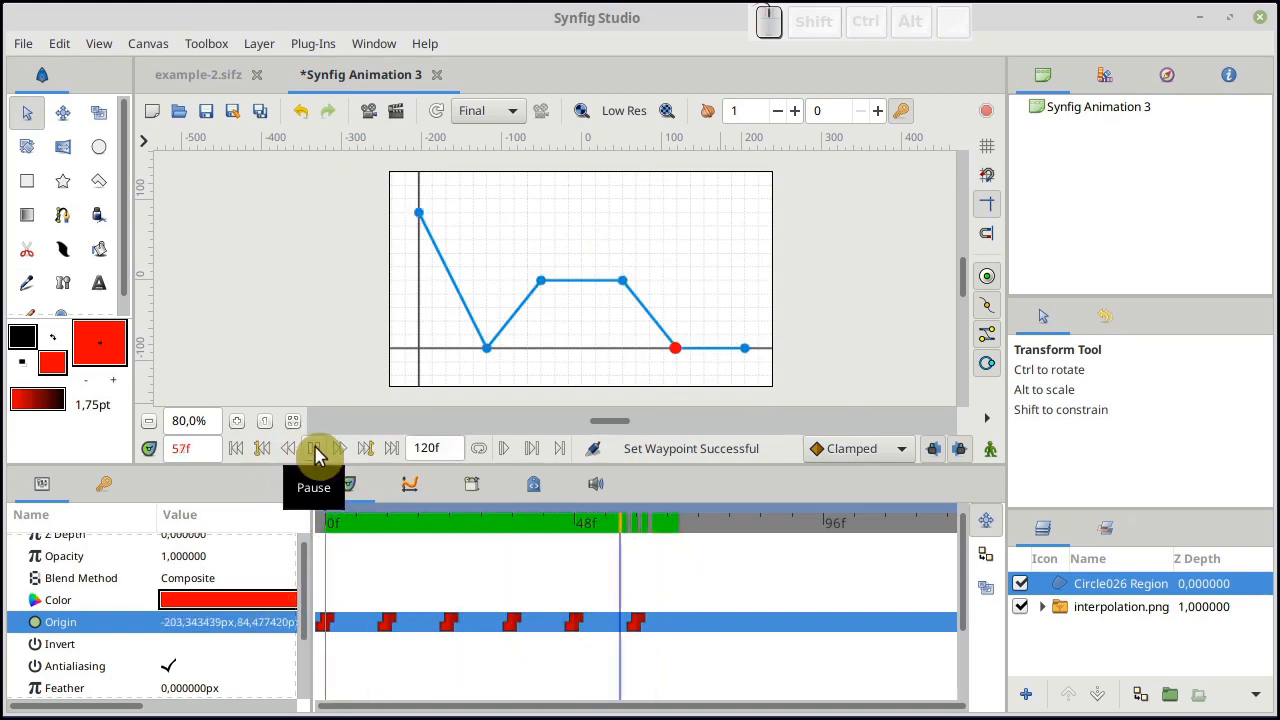
{"action": "left_click", "coordinate": [318, 452]}
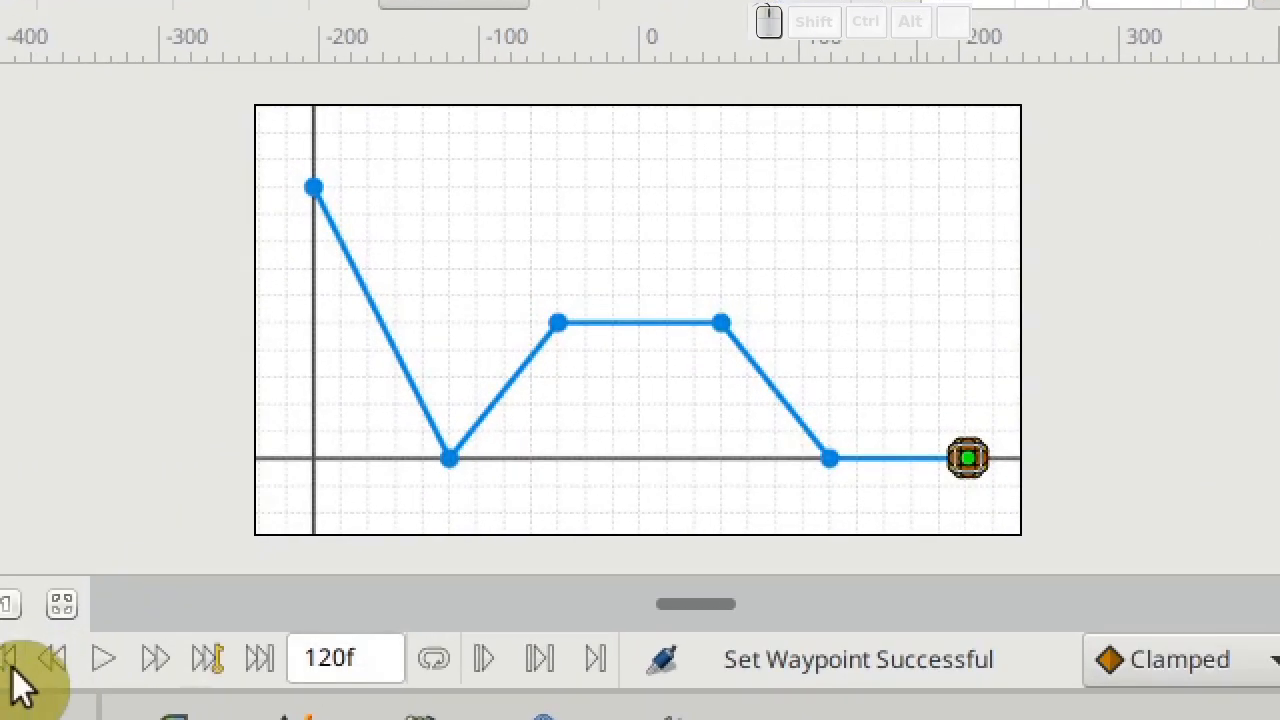
{"action": "left_click", "coordinate": [121, 567]}
{"action": "left_click", "coordinate": [101, 667]}
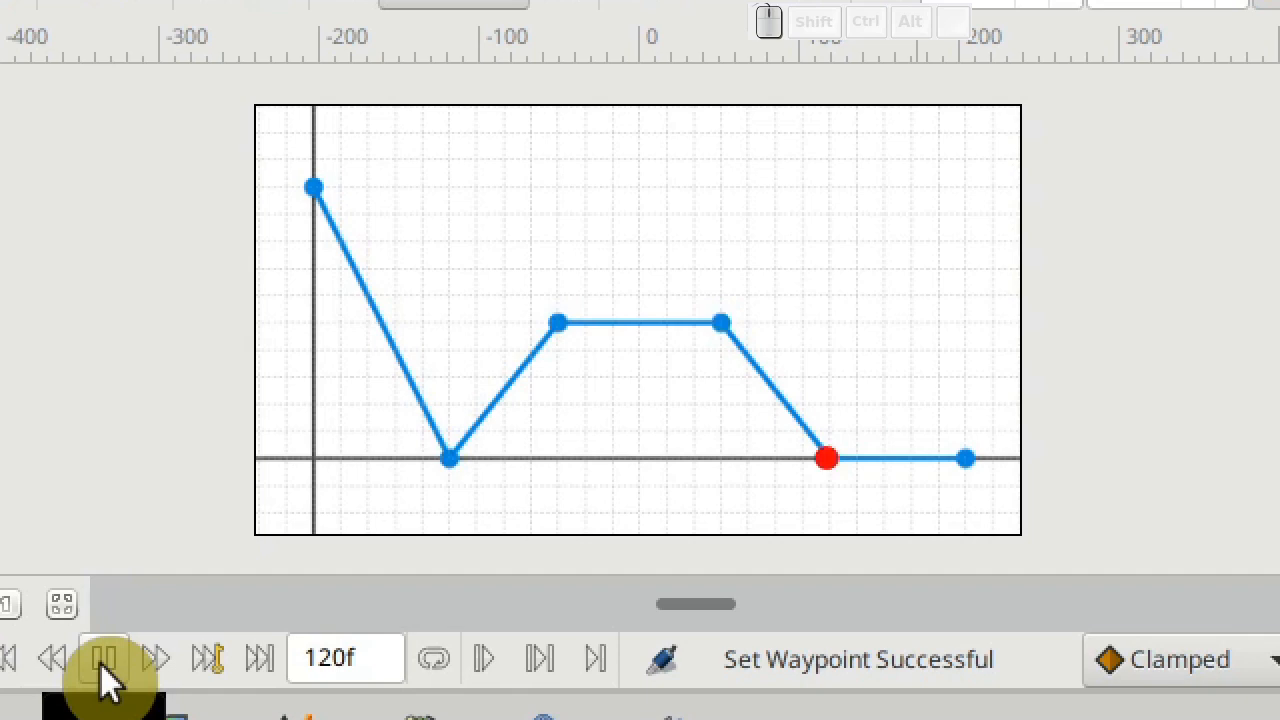
{"action": "left_click", "coordinate": [105, 660]}
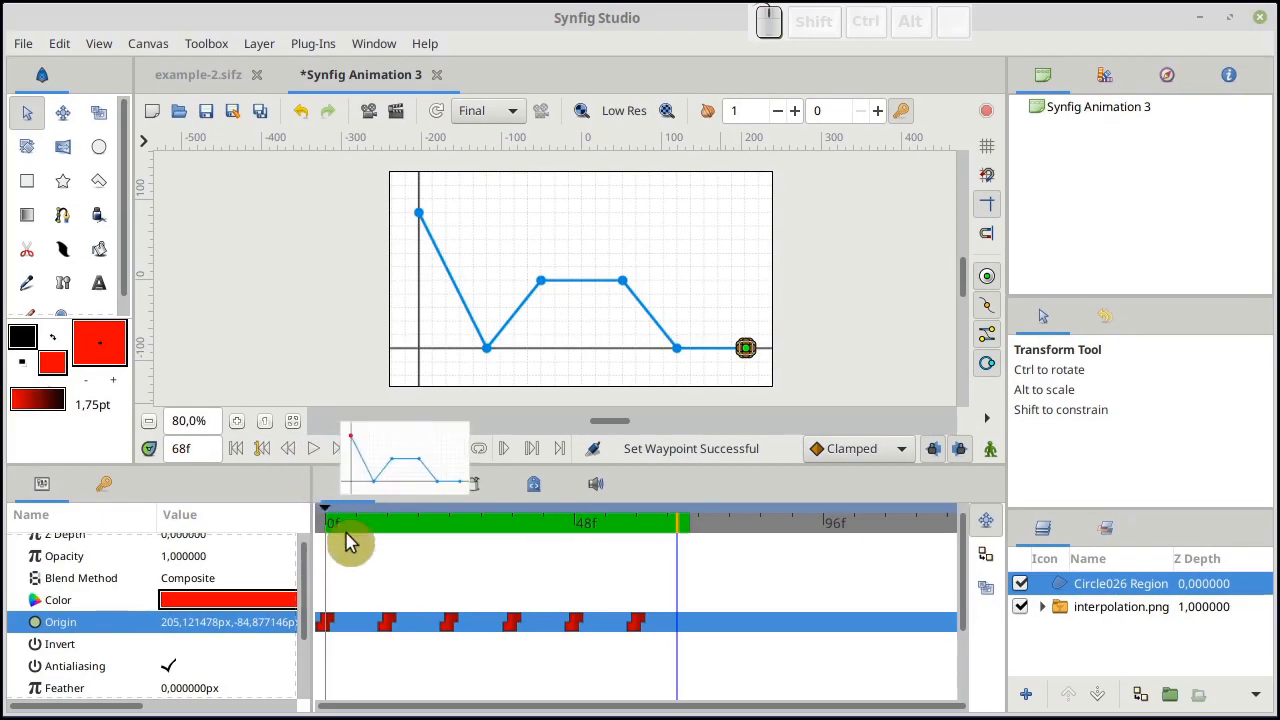
Scrub from frame 0 to frame 60 to examine the circle between Constant waypoints, and return to frame 0
{"action": "left_click", "coordinate": [329, 528]}
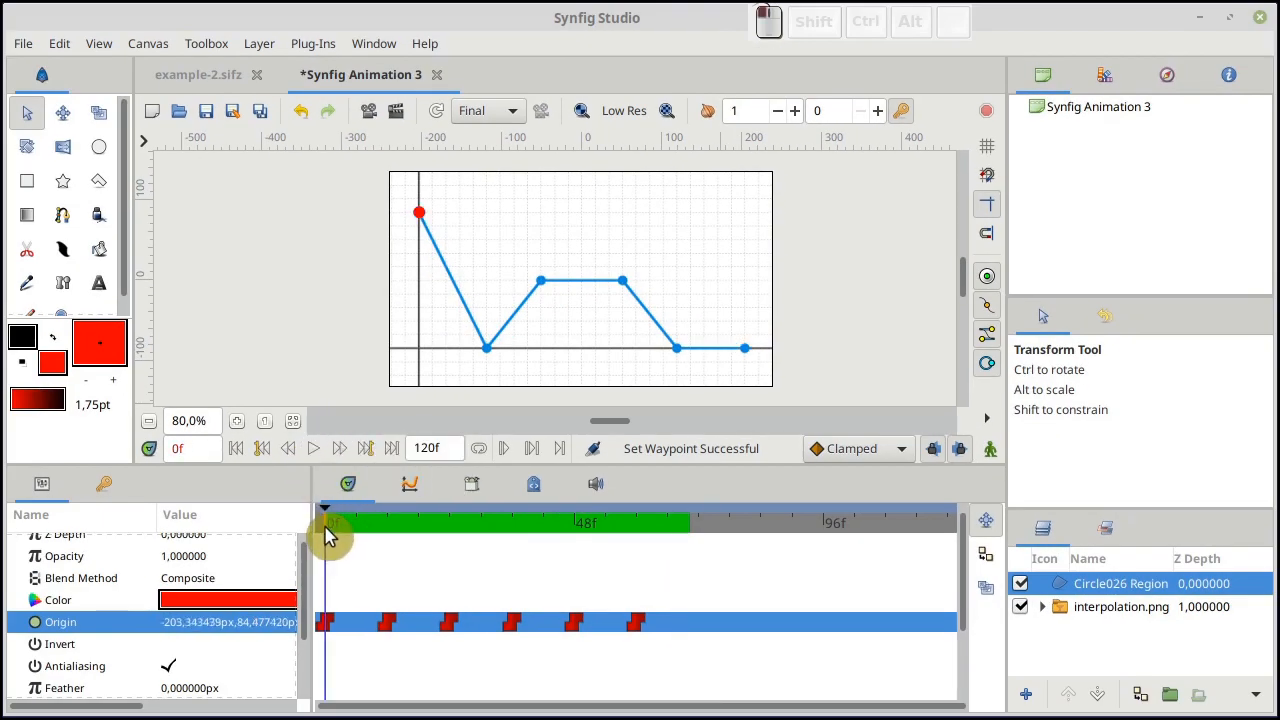
{"action": "left_click_drag", "start_coordinate": [329, 537], "coordinate": [640, 563]}
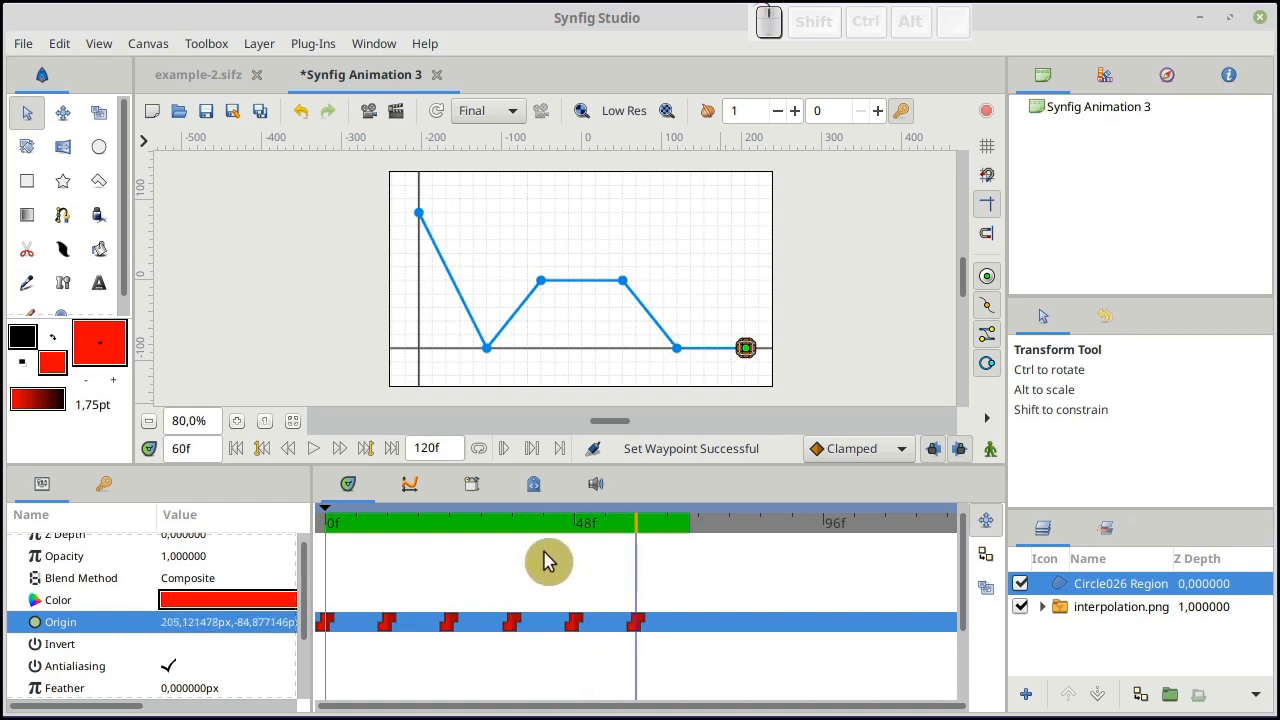
{"action": "left_click", "coordinate": [262, 448]}
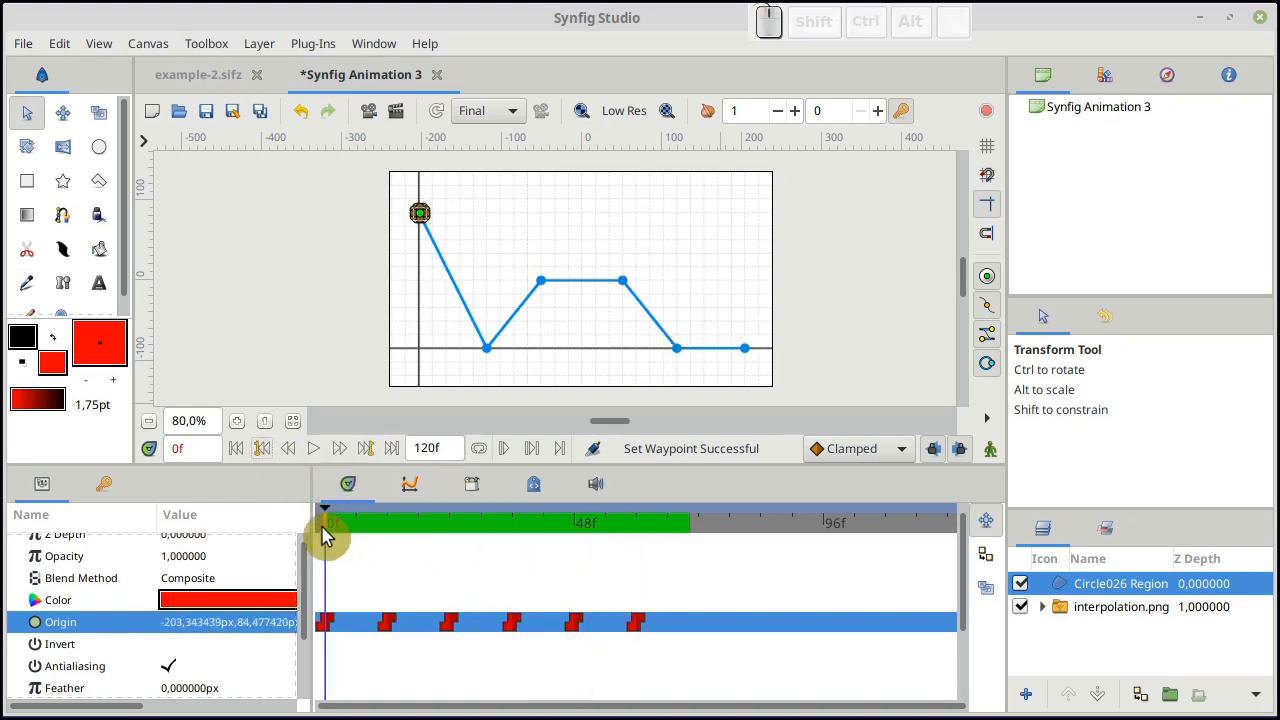
{"action": "left_click_drag", "start_coordinate": [327, 529], "coordinate": [325, 530]}
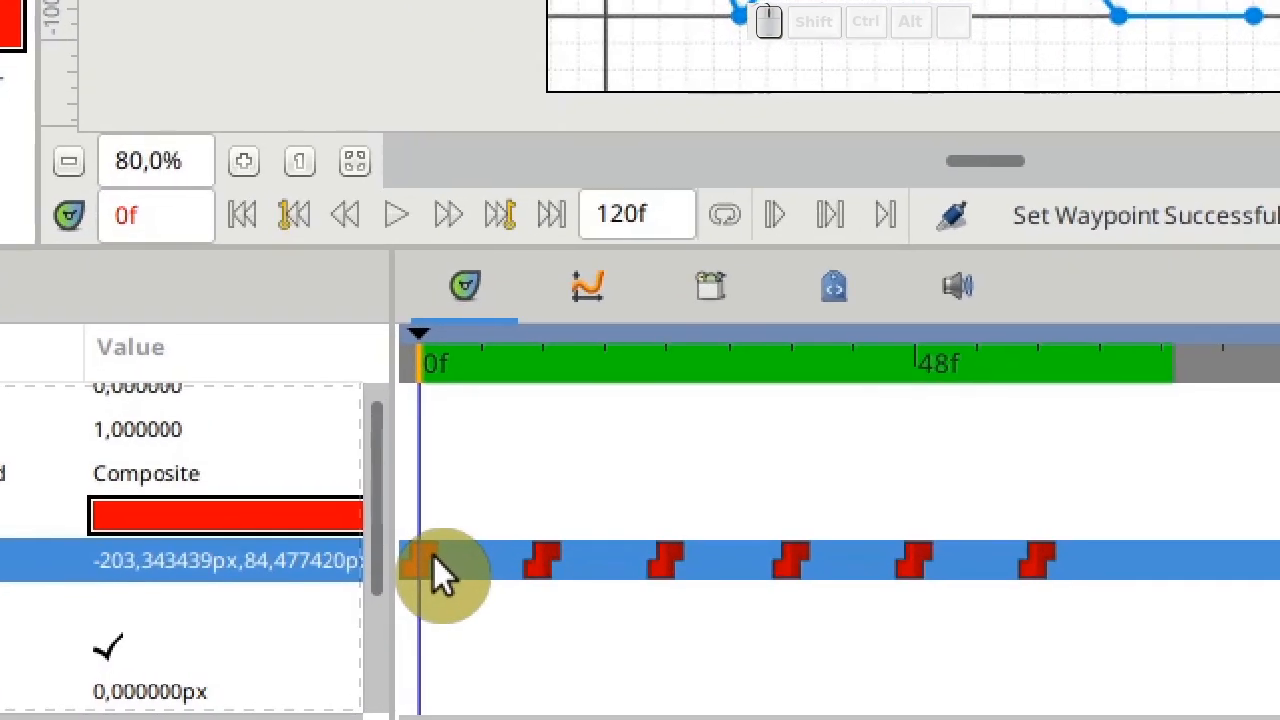
Change all six Origin waypoints of the circle, from frame 0 to frame 60, to TCB interpolation
{"action": "right_click", "coordinate": [434, 556]}
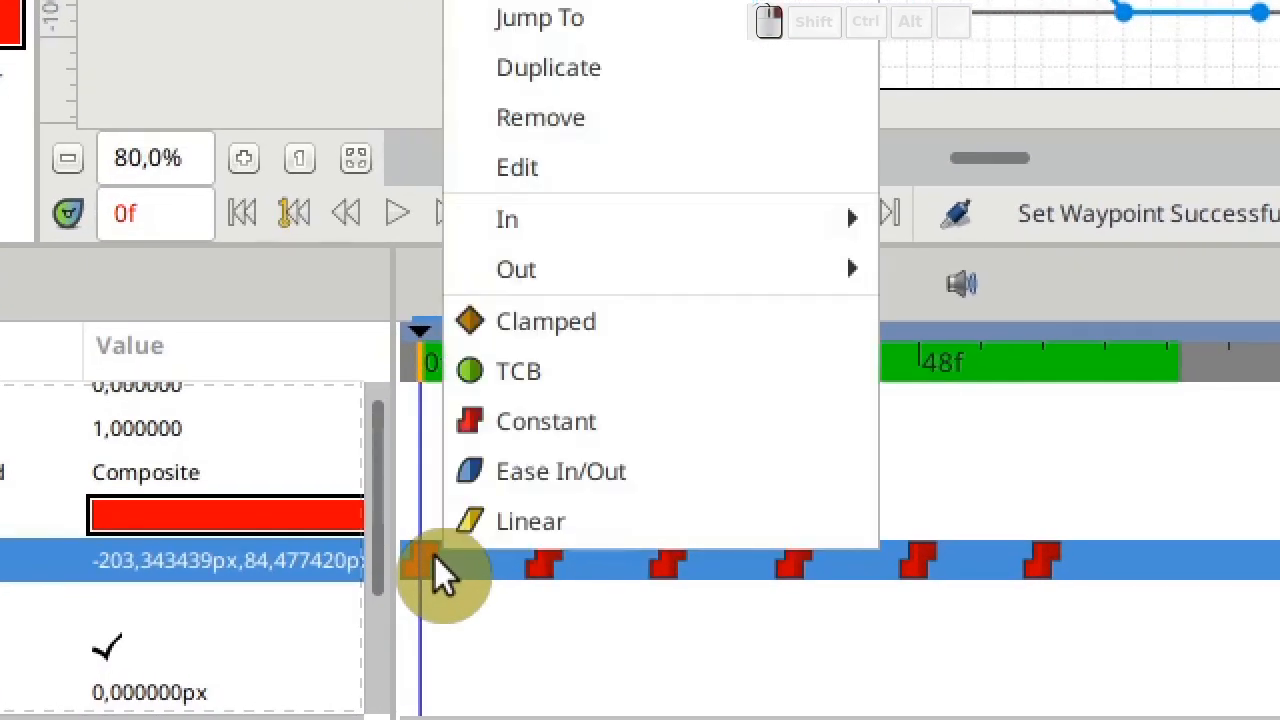
{"action": "left_click", "coordinate": [807, 361]}
{"action": "right_click", "coordinate": [540, 563]}
{"action": "left_click", "coordinate": [585, 378]}
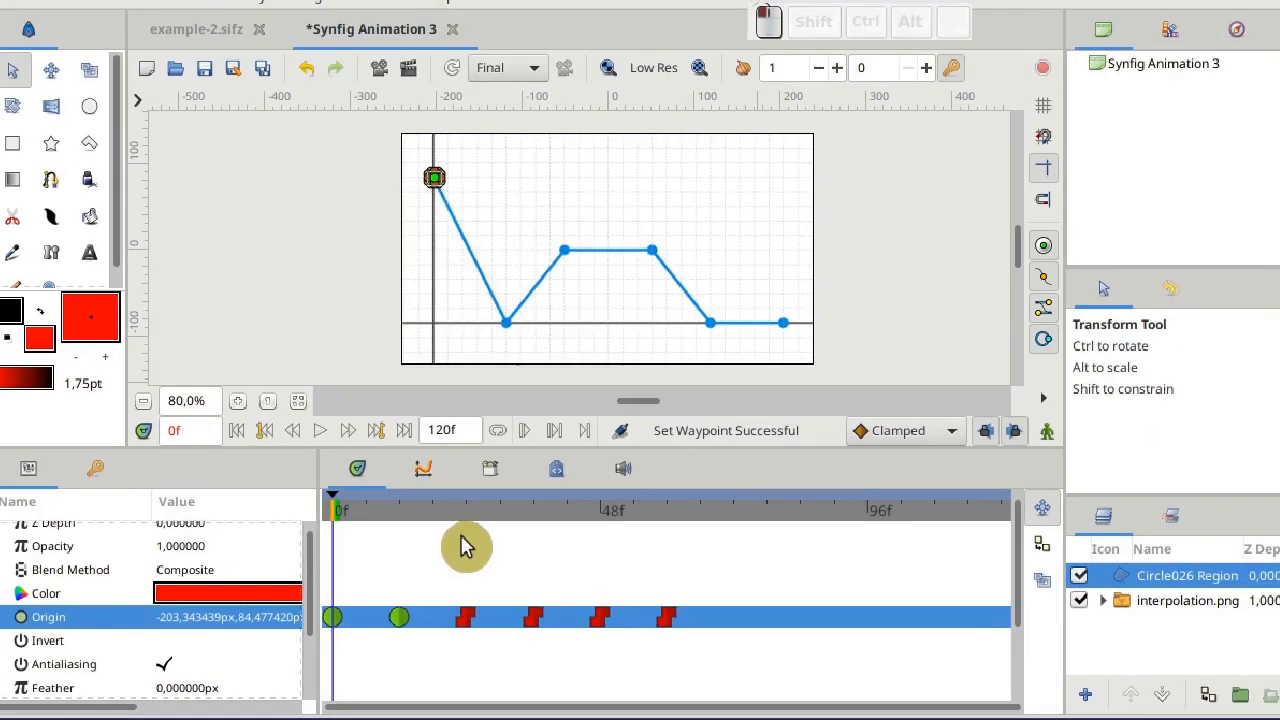
{"action": "right_click", "coordinate": [665, 563]}
{"action": "left_click", "coordinate": [510, 529]}
{"action": "right_click", "coordinate": [511, 622]}
{"action": "left_click", "coordinate": [545, 529]}
{"action": "right_click", "coordinate": [573, 622]}
{"action": "left_click", "coordinate": [605, 529]}
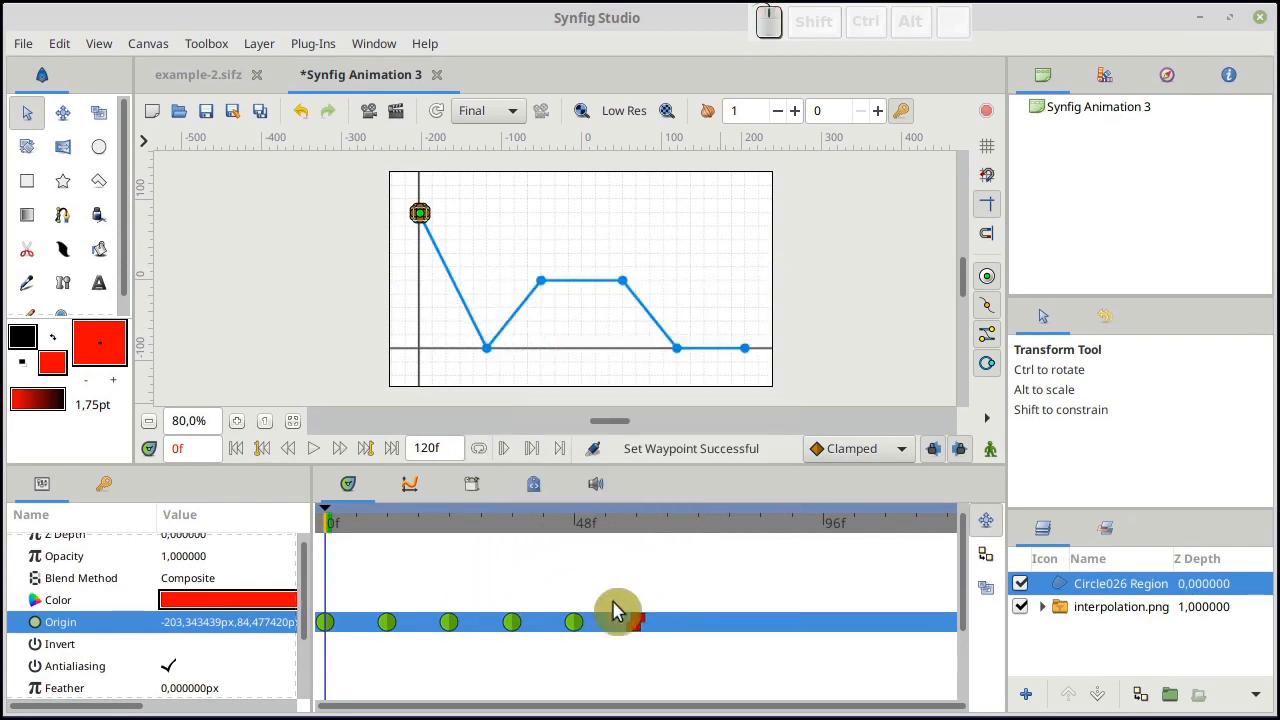
{"action": "right_click", "coordinate": [635, 622]}
{"action": "left_click", "coordinate": [652, 530]}
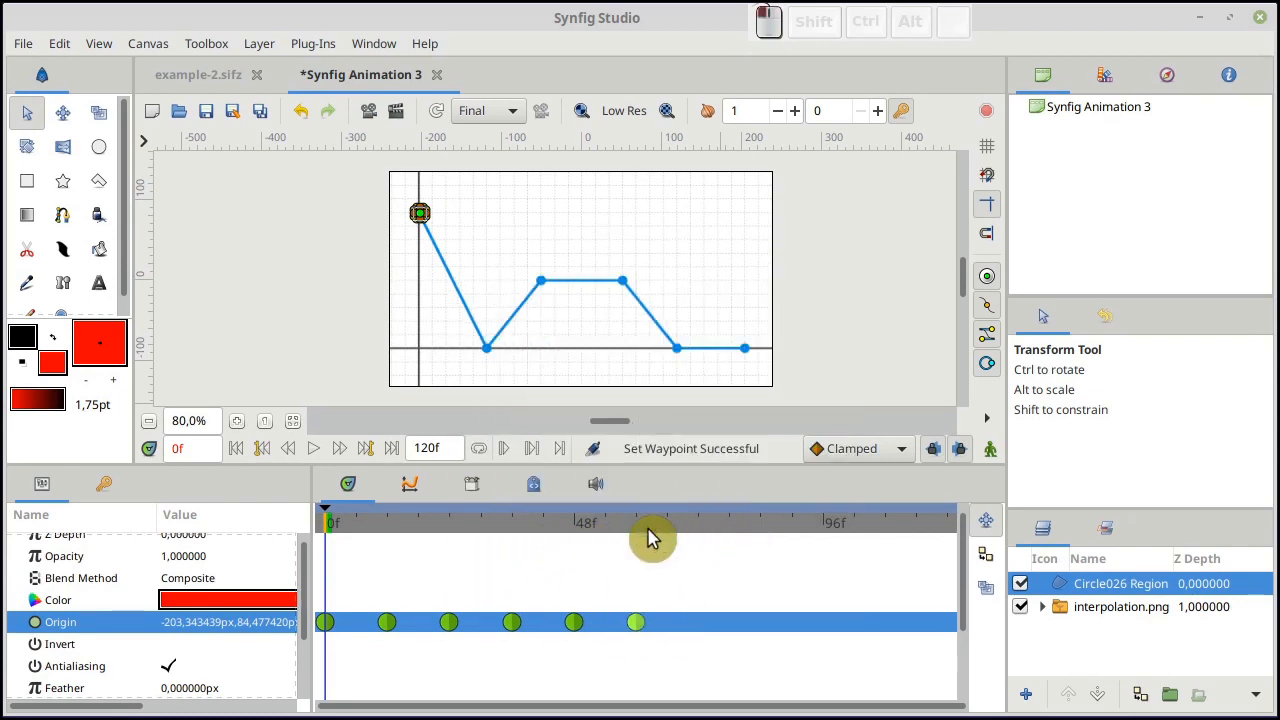
Play the animation from frame 0 several times, with the canvas enlarged to 125%, to examine the circle's motion with TCB waypoints
{"action": "left_click", "coordinate": [315, 450]}
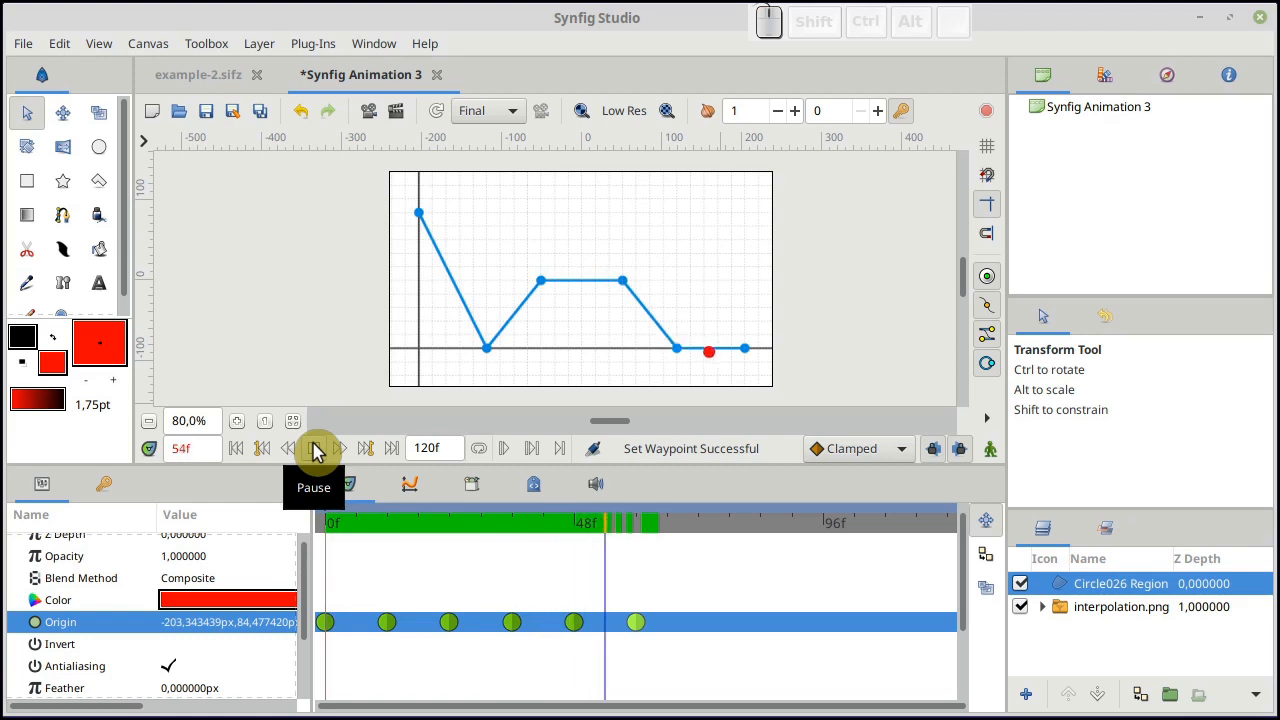
{"action": "left_click", "coordinate": [315, 450]}
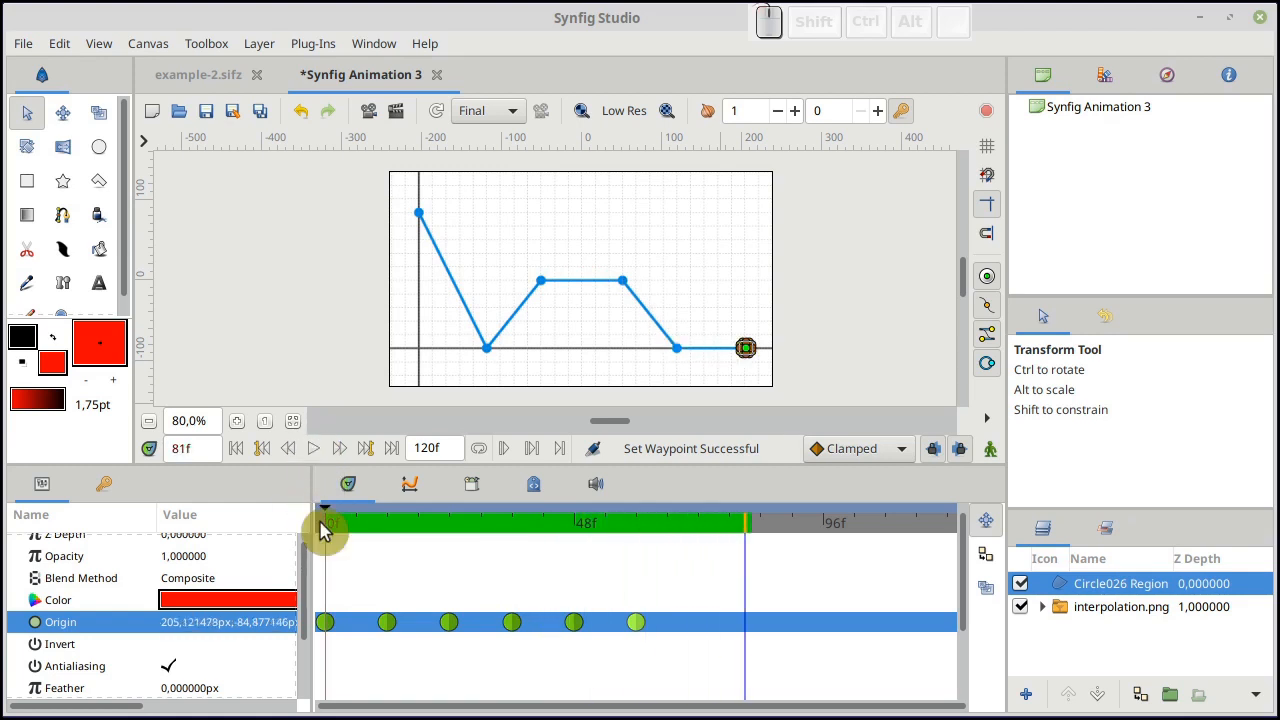
{"action": "left_click", "coordinate": [323, 523]}
{"action": "left_click", "coordinate": [315, 450]}
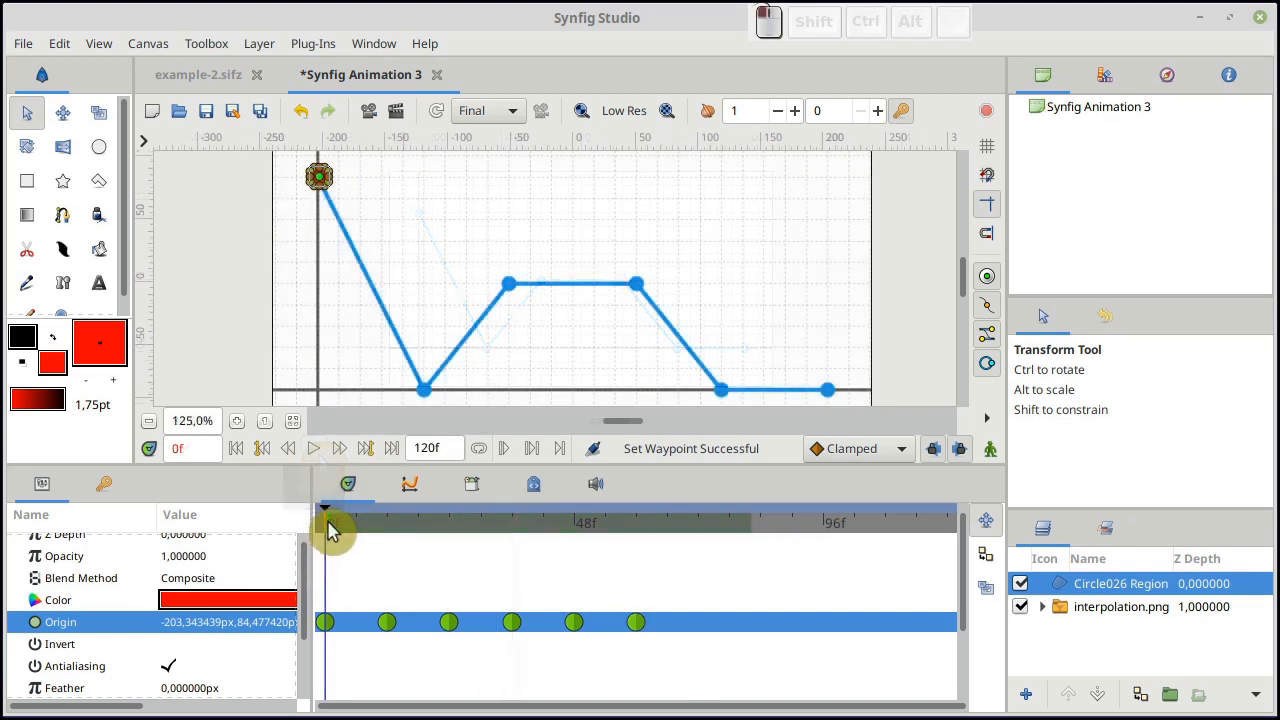
{"action": "left_click_drag", "start_coordinate": [333, 530], "coordinate": [297, 537]}
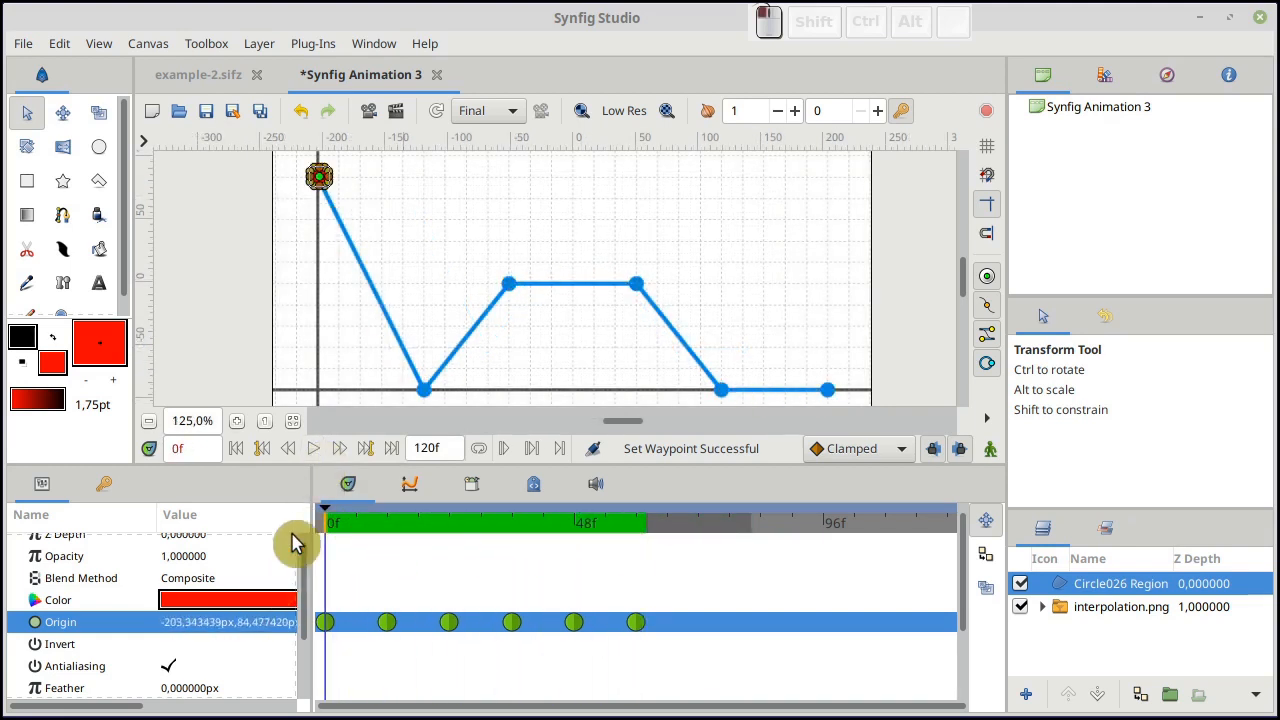
{"action": "left_click", "coordinate": [314, 452]}
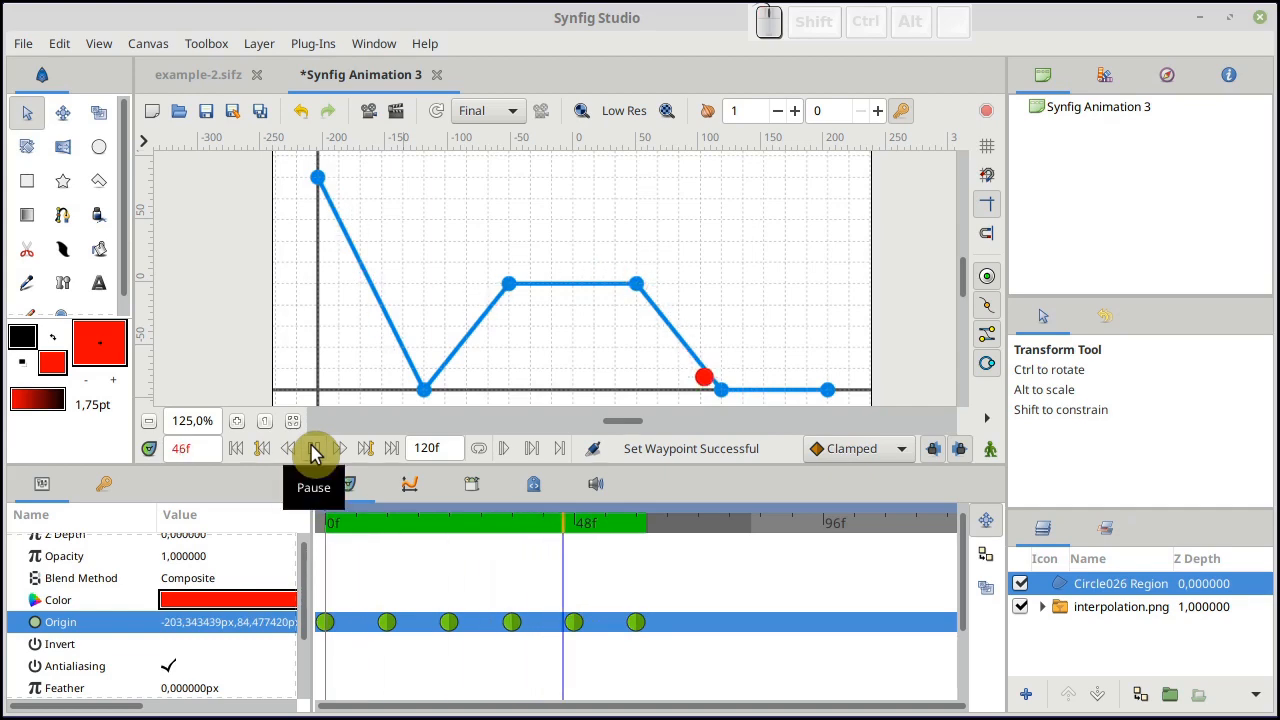